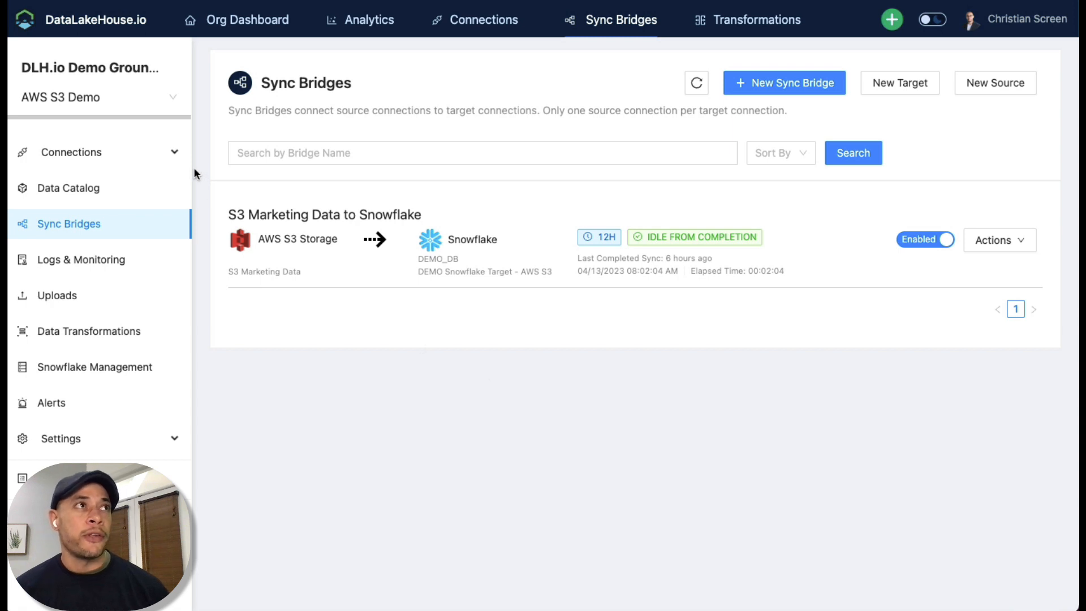
Step: Search the source vendors for s3 and start adding a new AWS S3 Storage source connection
mouse_move(497, 29)
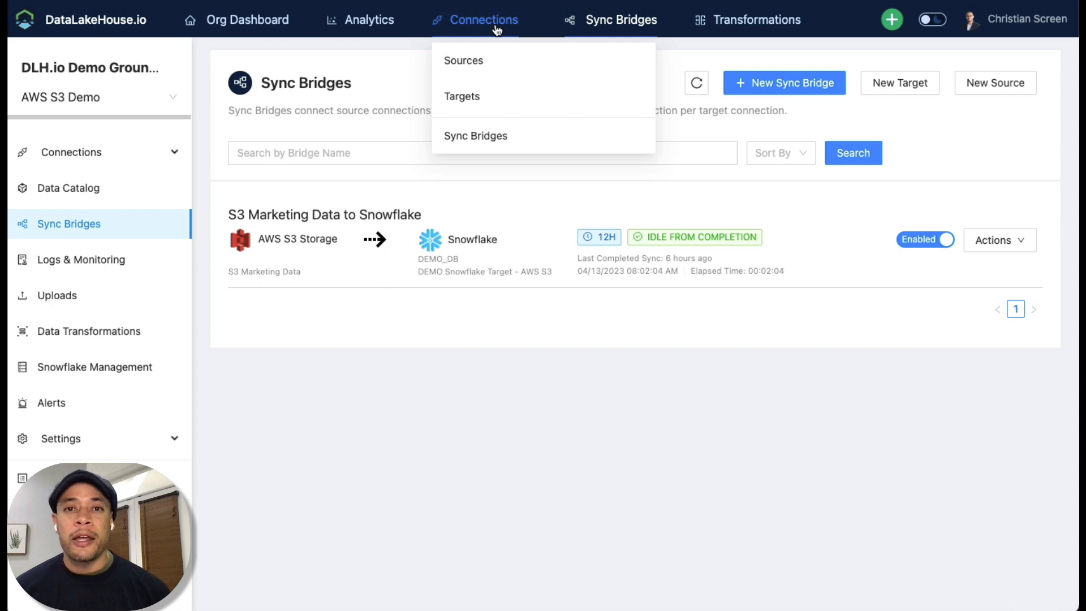
click(485, 66)
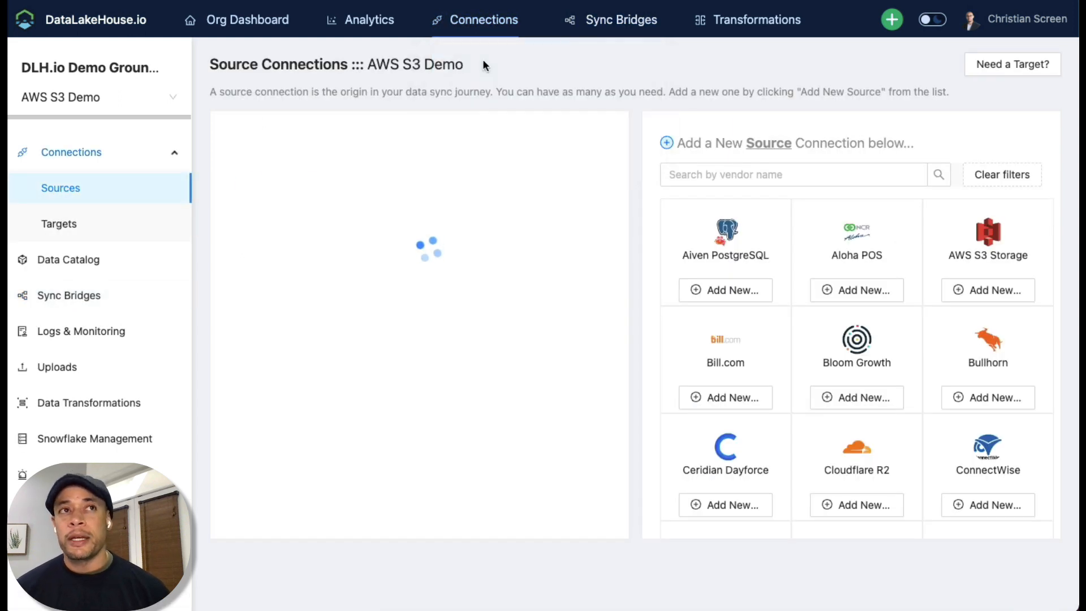
click(843, 174)
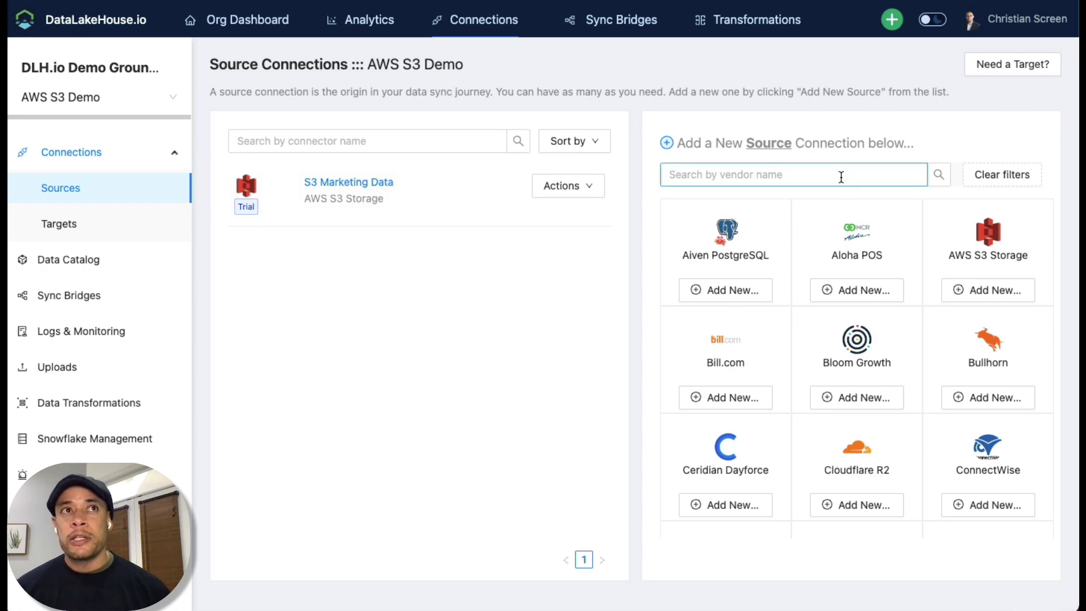
text(s3)
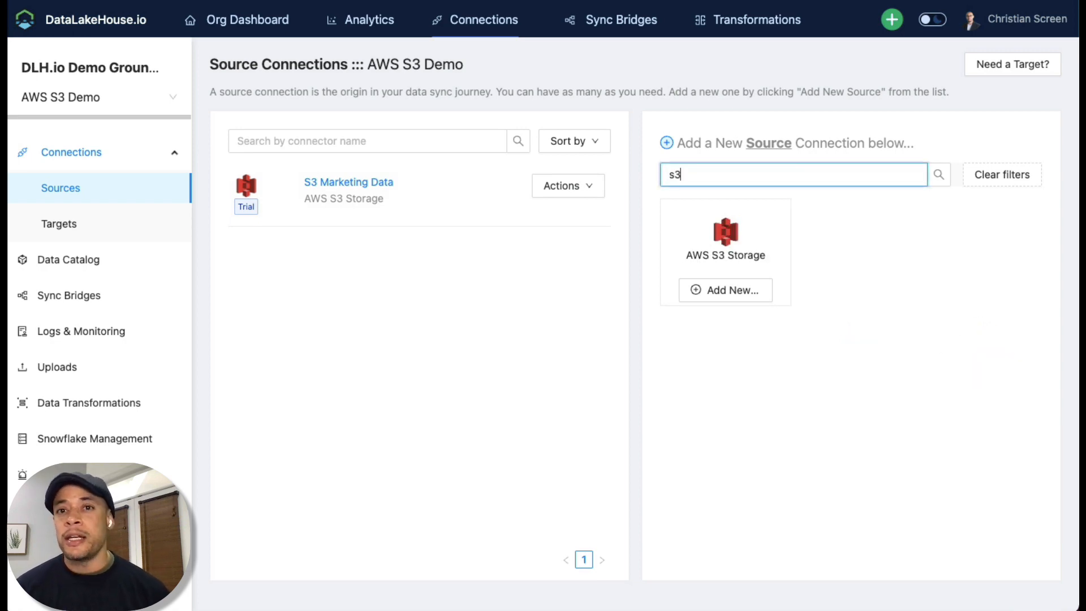
click(888, 312)
click(751, 293)
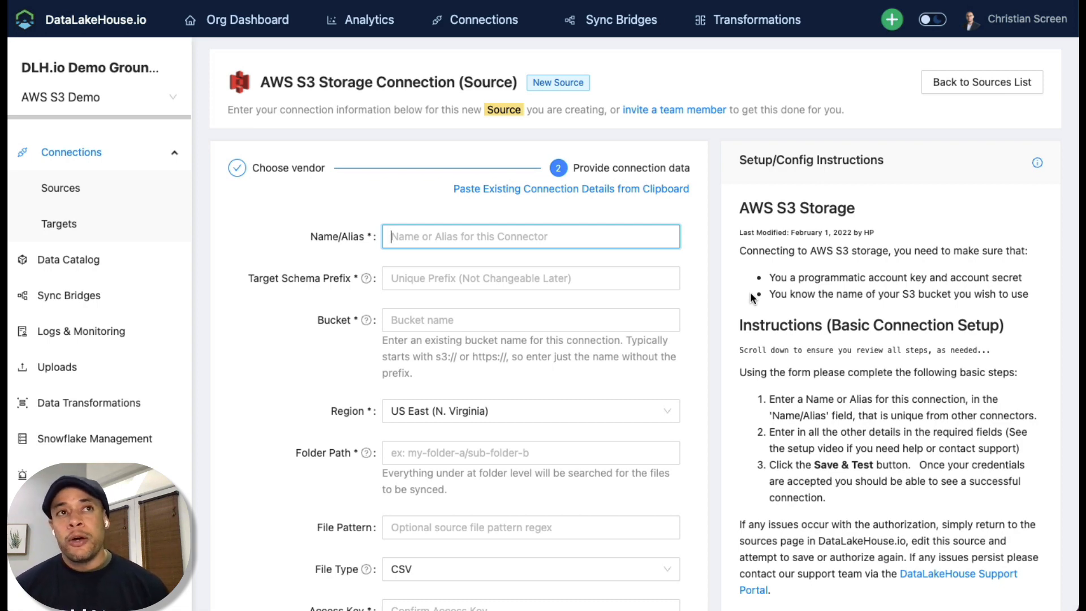
Step: Name the source connection S3 Marketing Data and set its target schema prefix to S3_Marketing_Data
scroll(845, 398, down, 1)
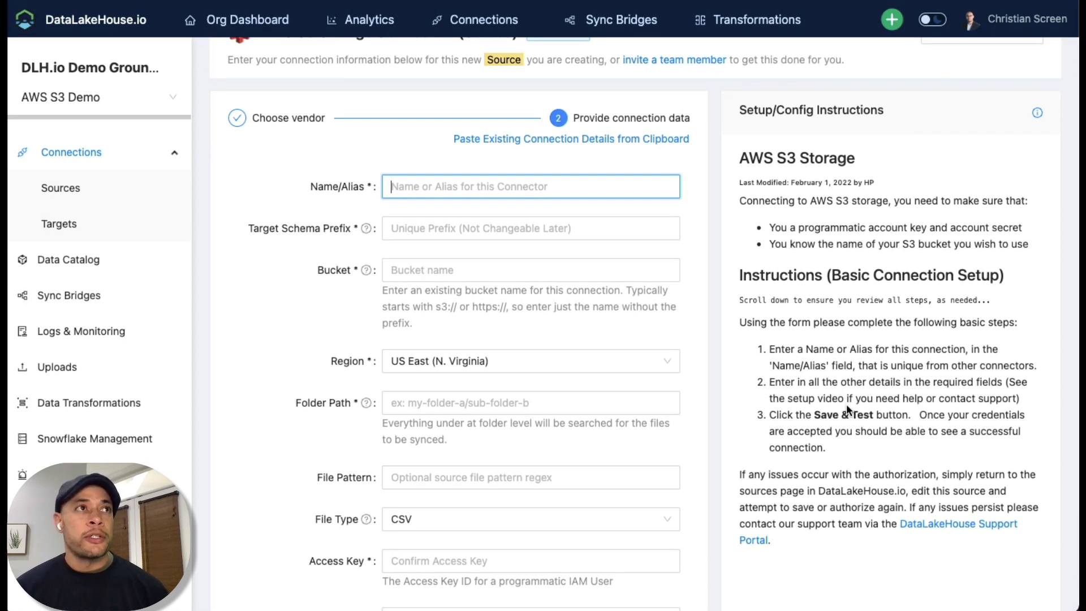
scroll(427, 396, up, 1)
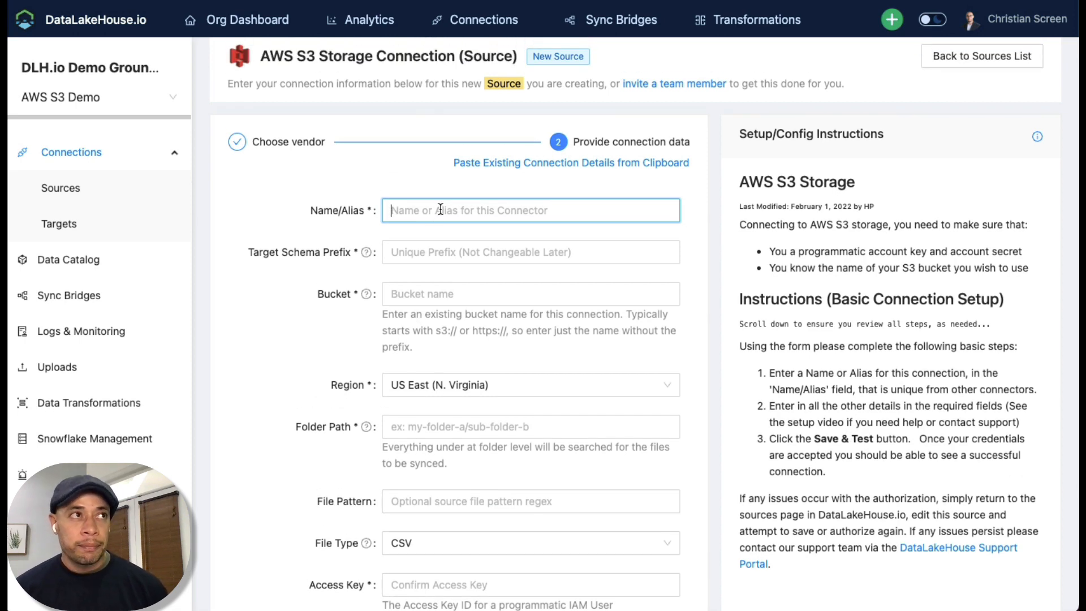
text(S3 Marketing Data)
click(444, 253)
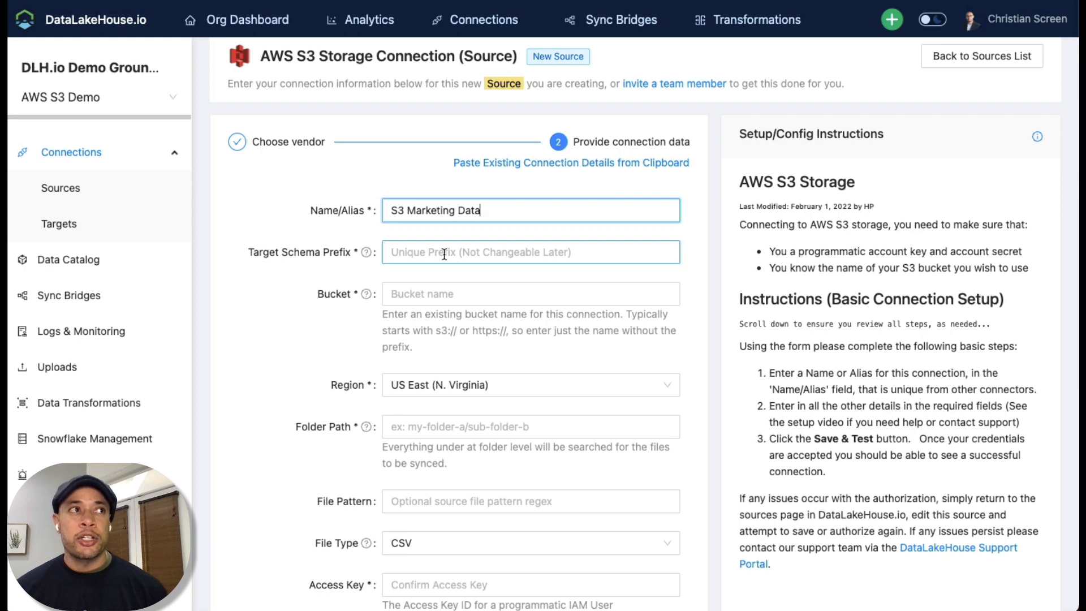
click(444, 253)
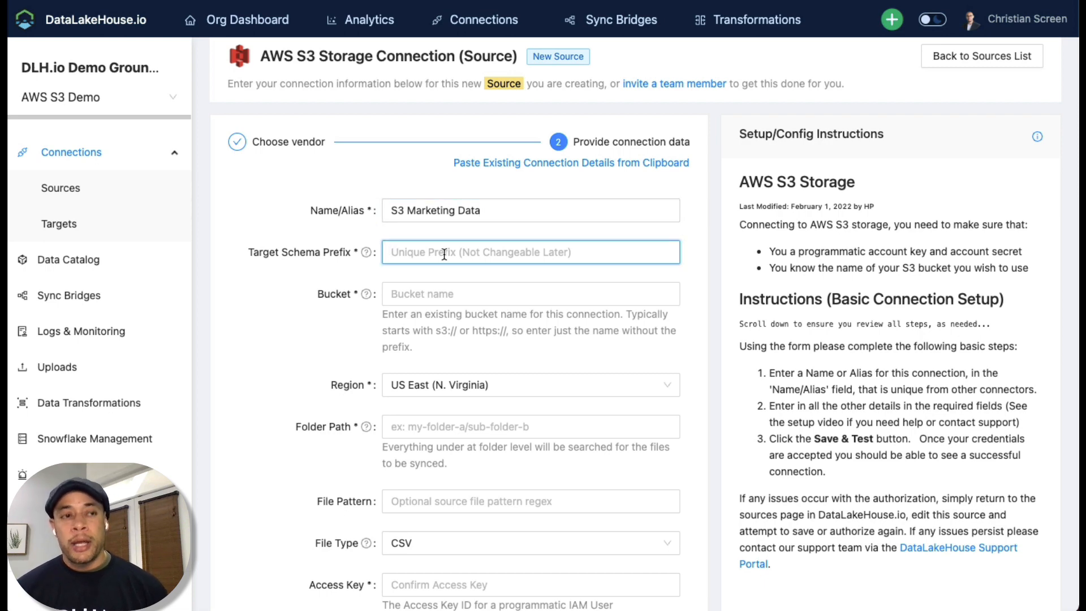
text(S3 Marketing Data)
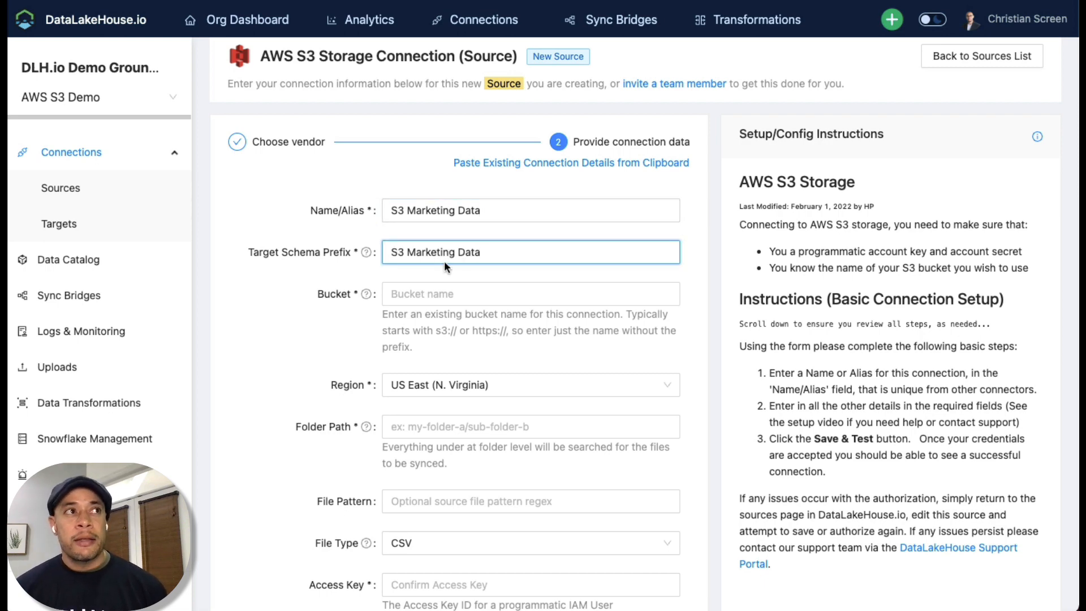
click(409, 255)
key(BackSpace)
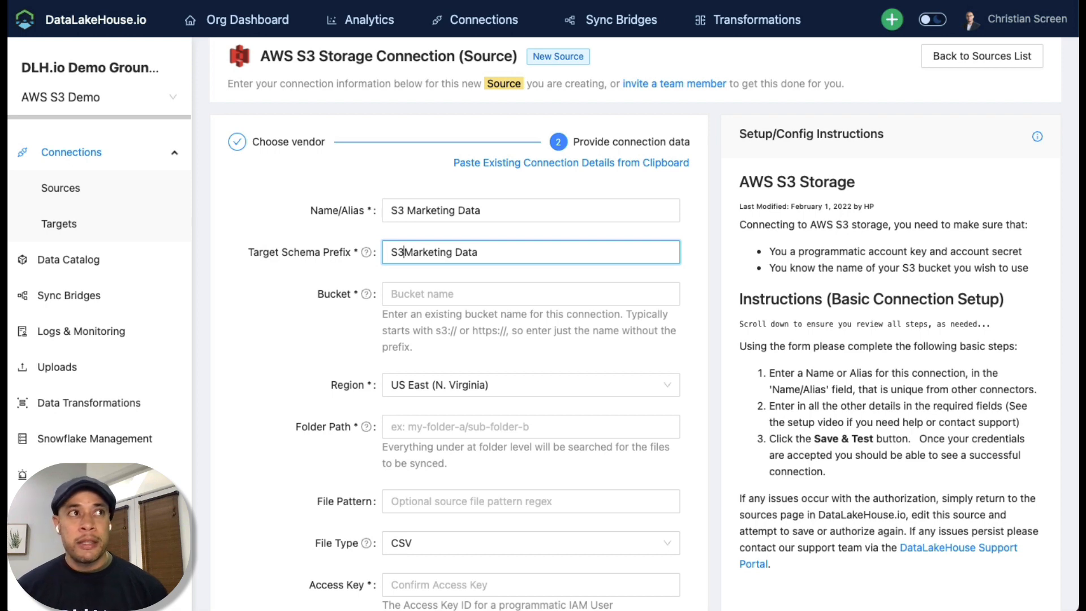
text(_)
key(Delete)
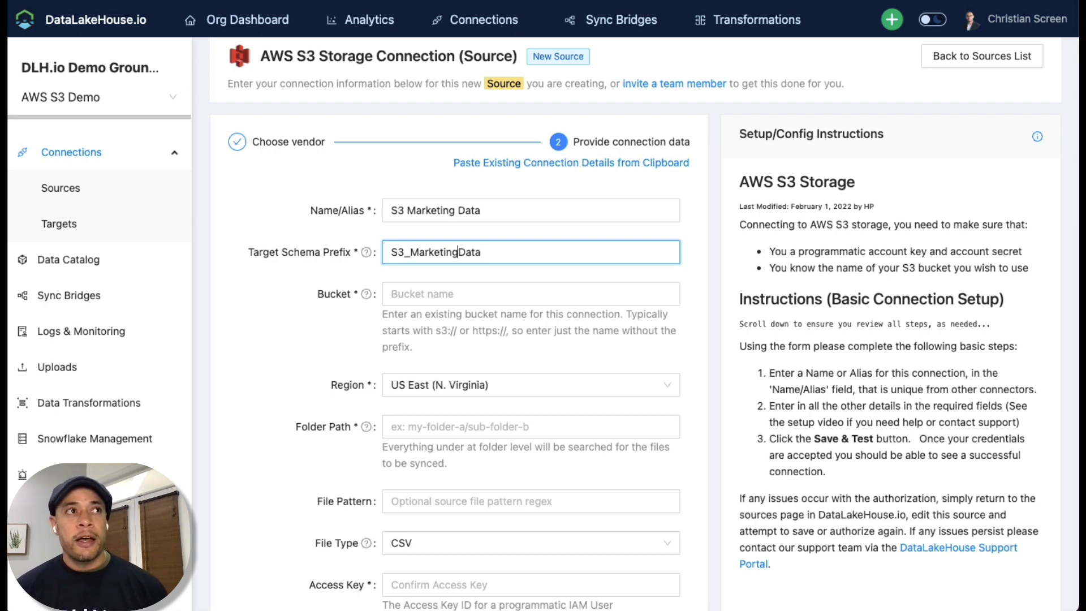
text(_)
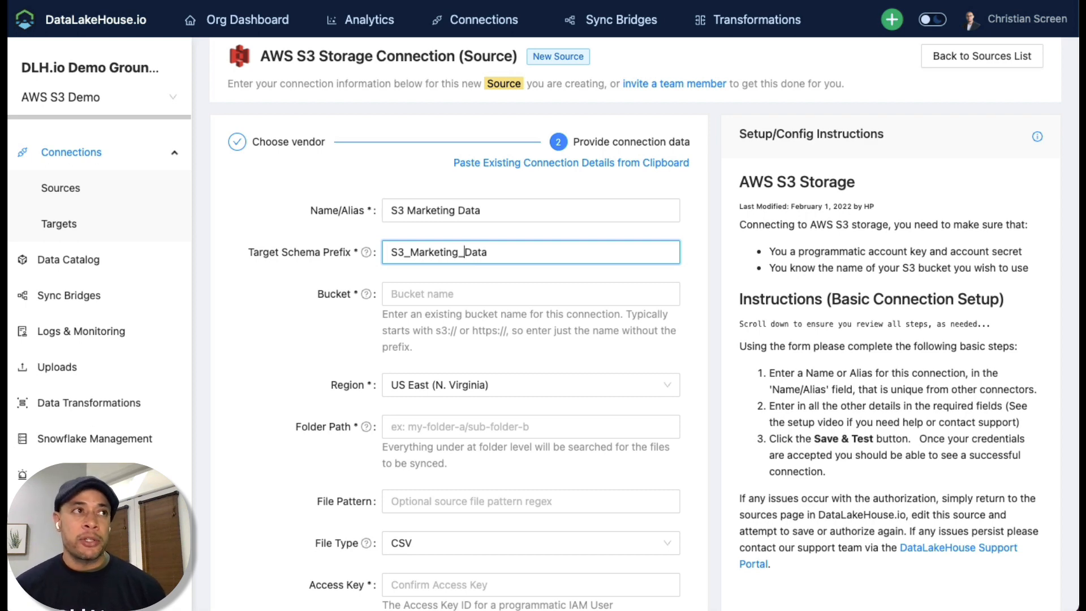
Step: Set the bucket to mybucket and fill the folder path with _marketing_campaign_data/, copied from the folder's heading in the AWS S3 console
click(436, 295)
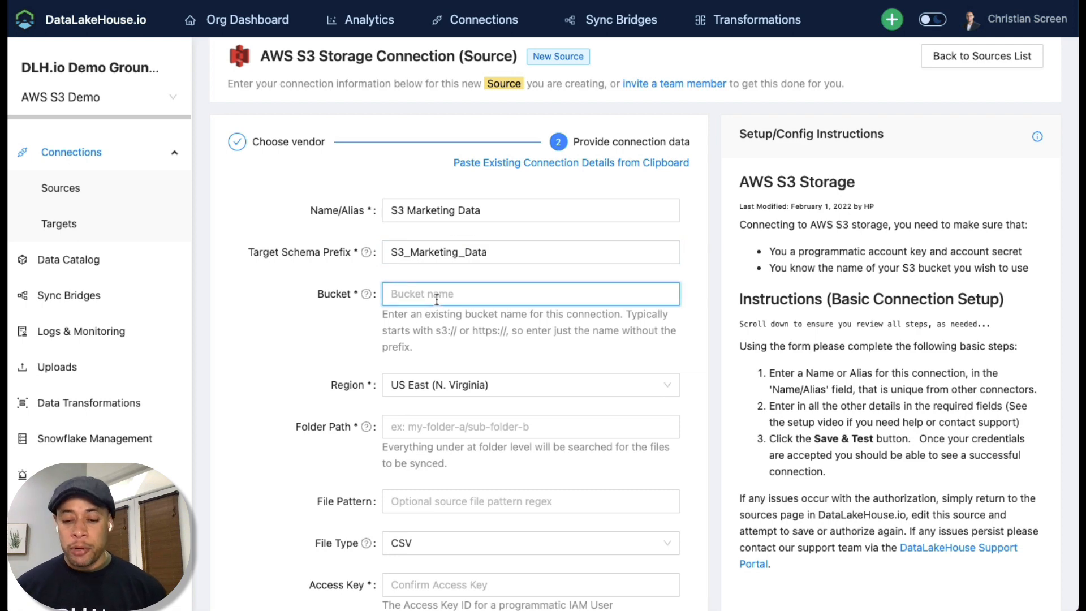
text(mybucket)
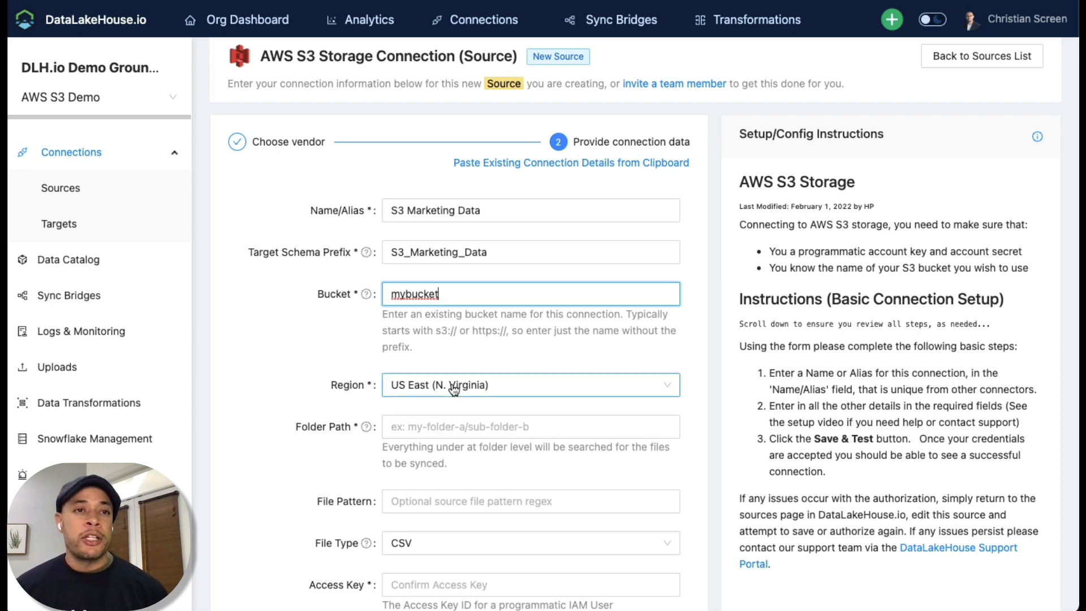
scroll(463, 403, down, 2)
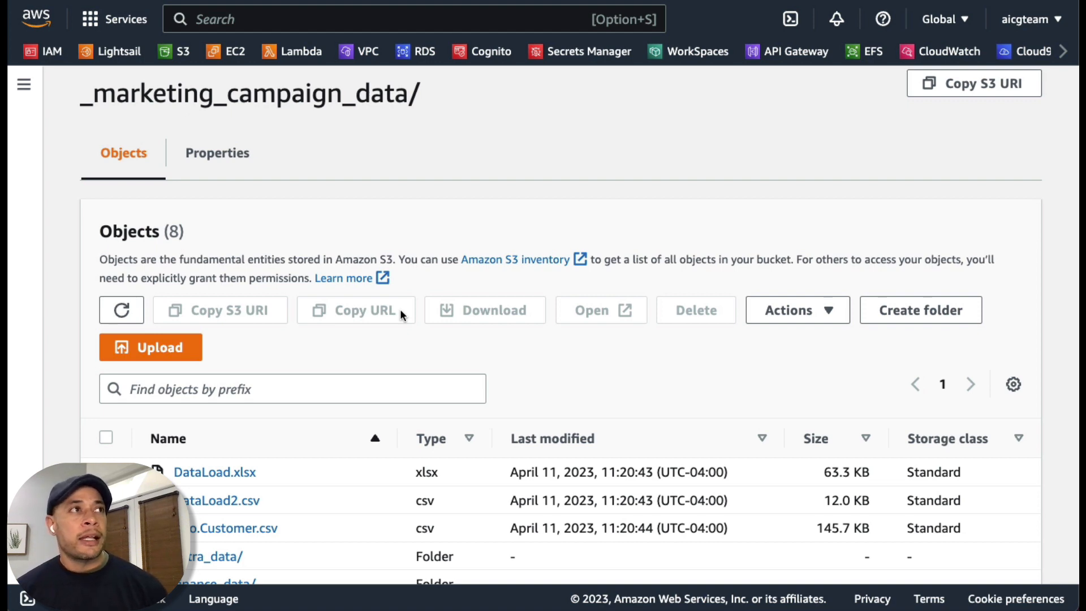
drag(423, 93, 77, 100)
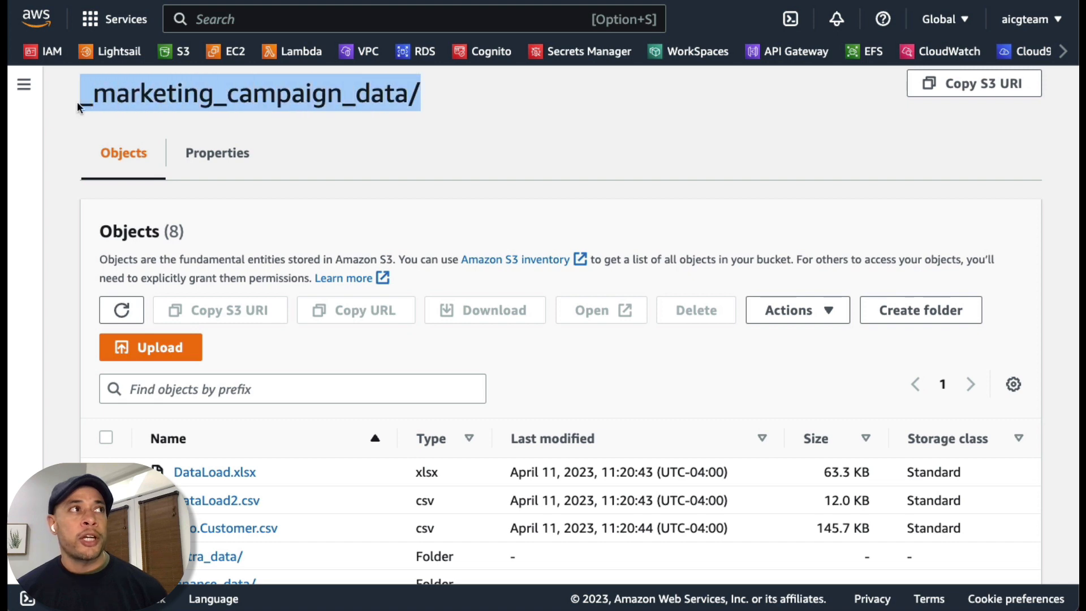
right_click(418, 138)
click(419, 138)
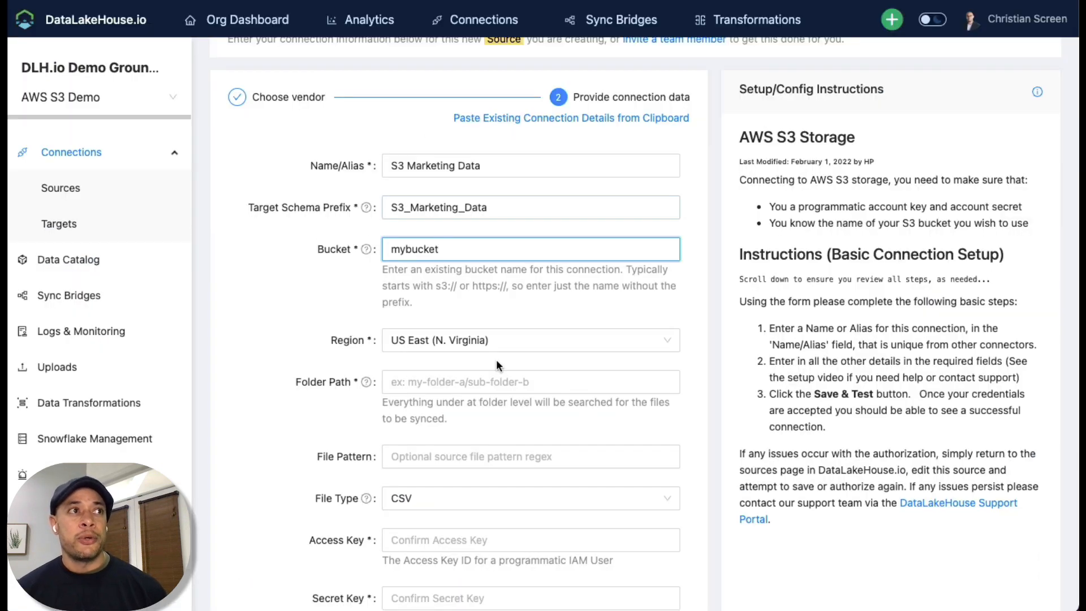
click(482, 380)
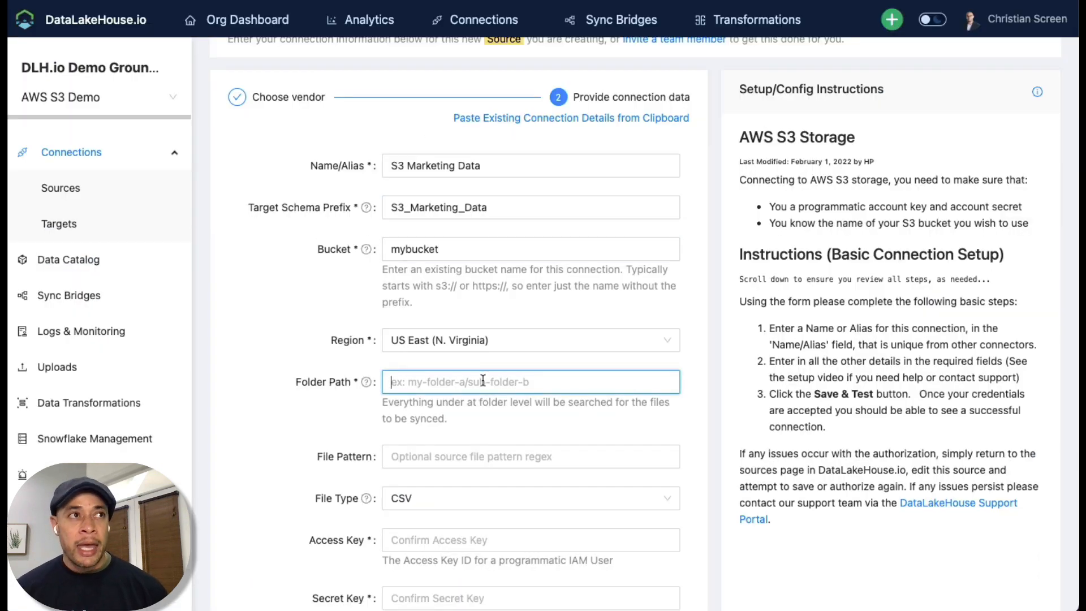
key(super+v)
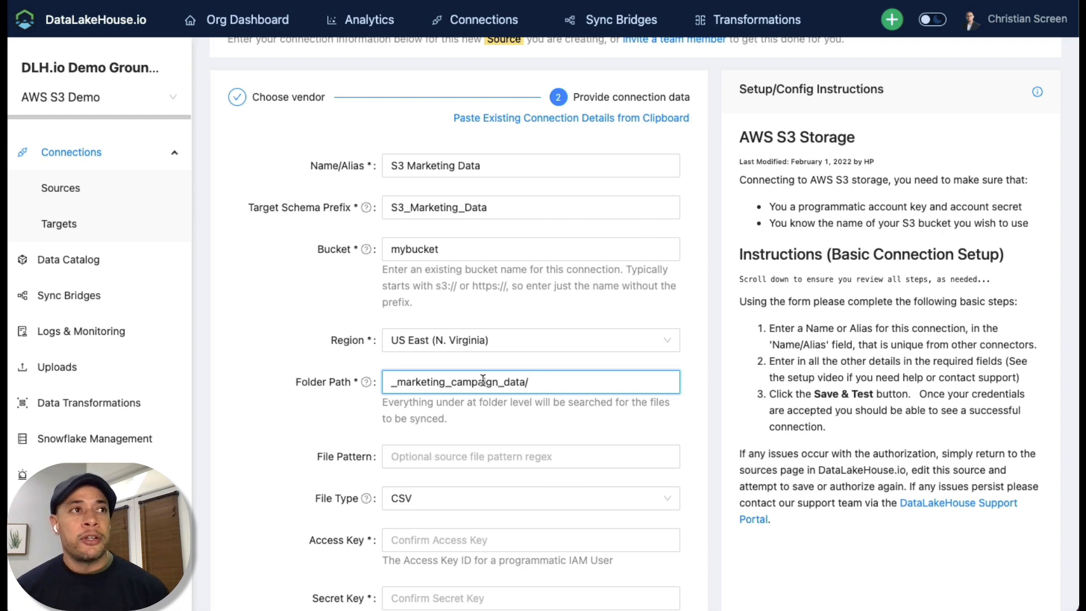
Step: Set the source connection's file type to CSV,XLS,XLSX (Excel)
scroll(443, 463, down, 1)
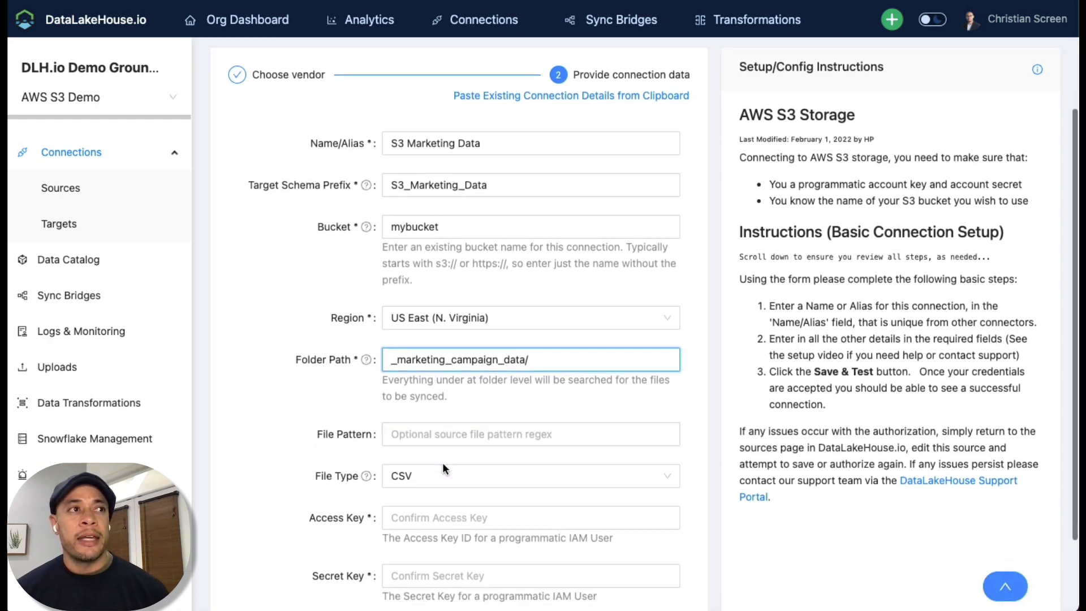
scroll(442, 462, down, 2)
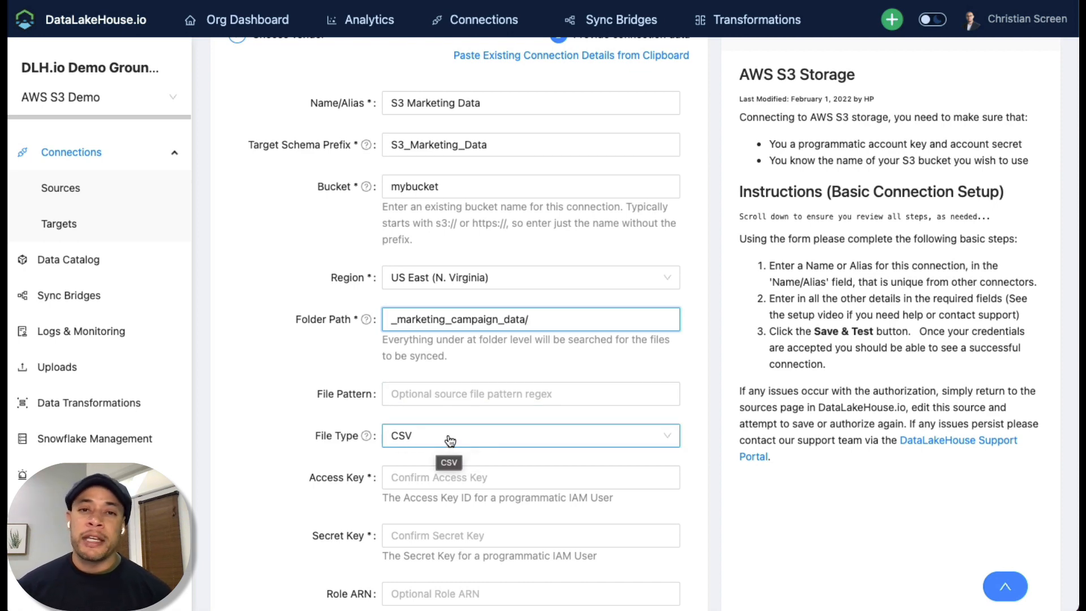
click(516, 442)
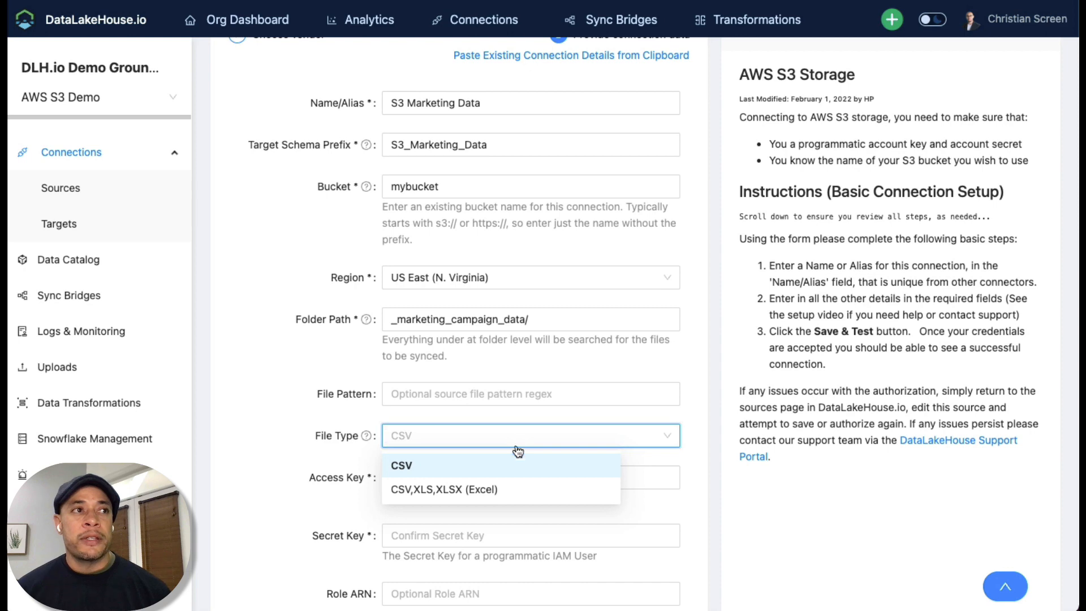
click(501, 487)
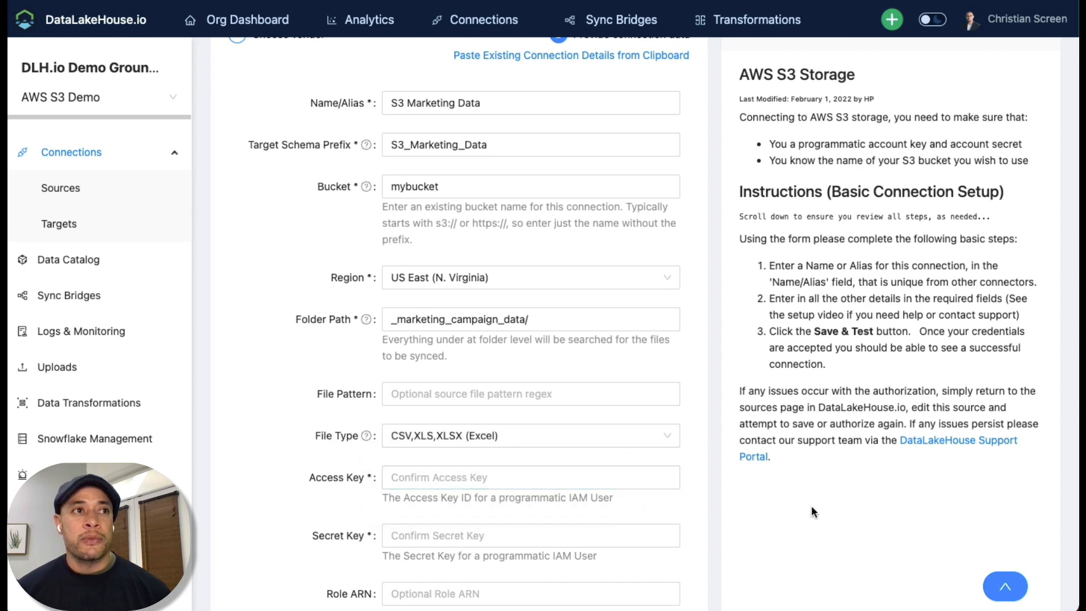
scroll(811, 512, down, 1)
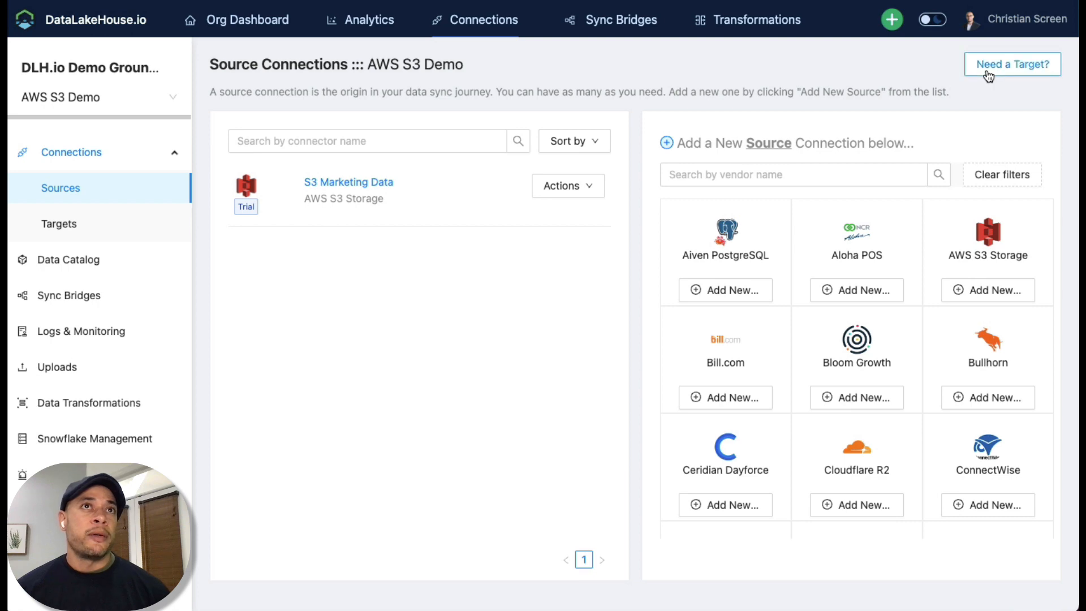
Step: Start adding a new Snowflake target connection and name it Demo Snowflake AWS S3
mouse_move(512, 37)
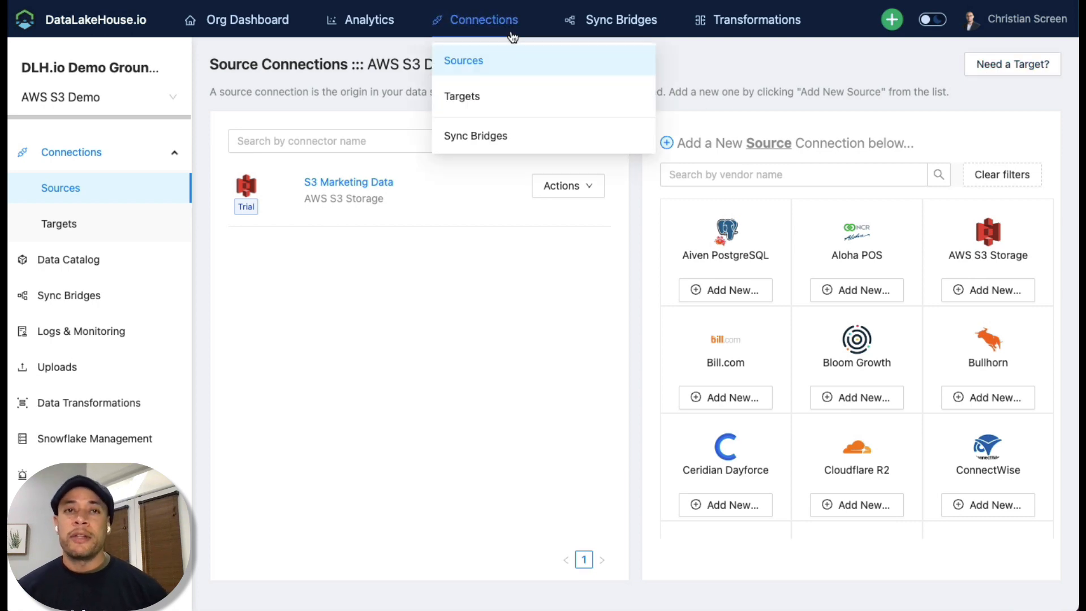
click(510, 97)
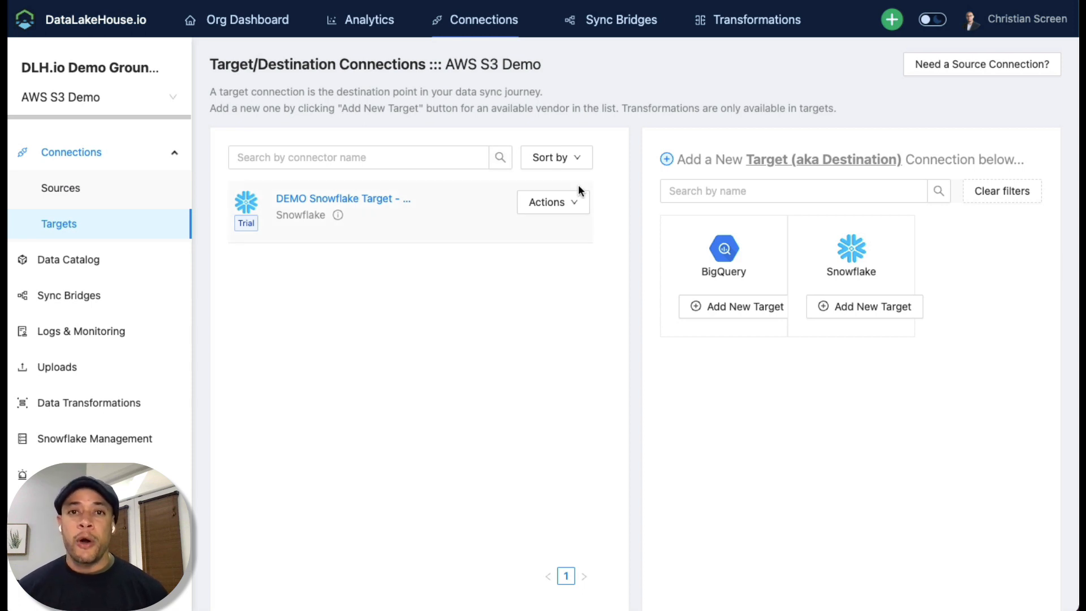
click(881, 314)
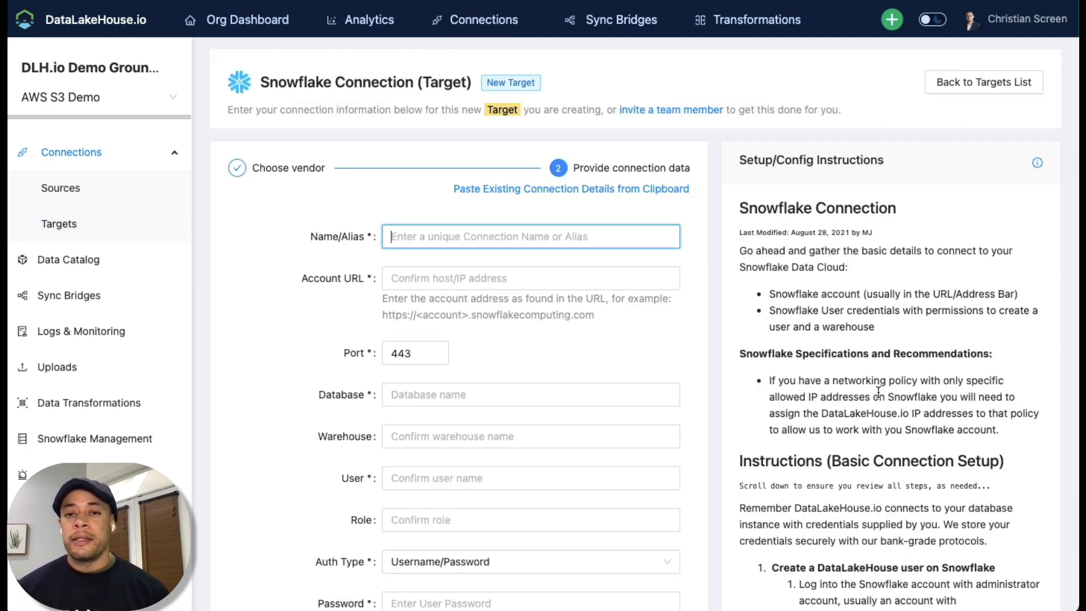
text(Dem)
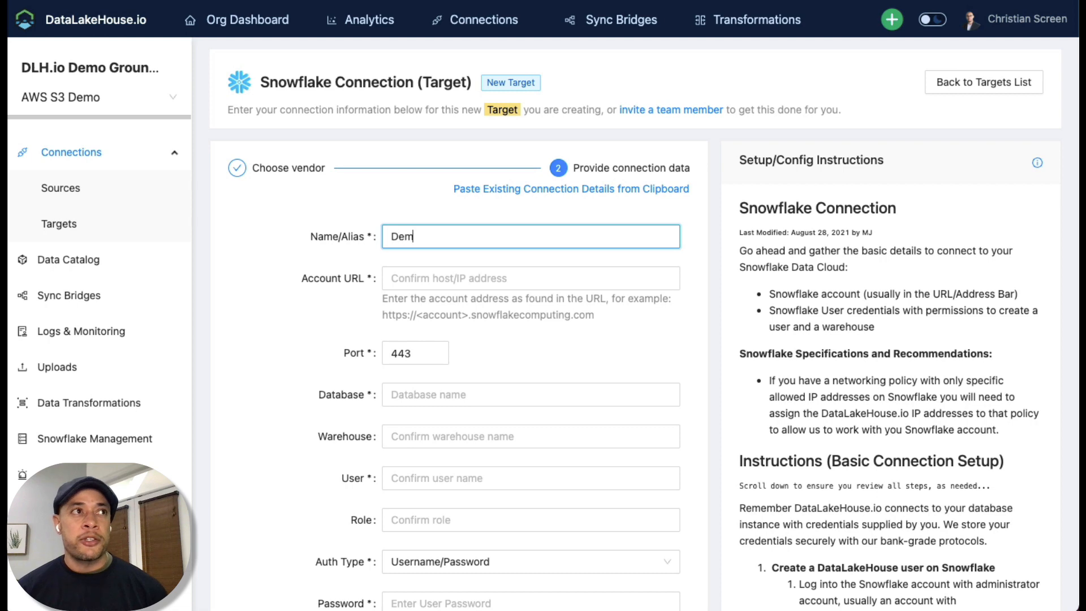
text(o Snowflake)
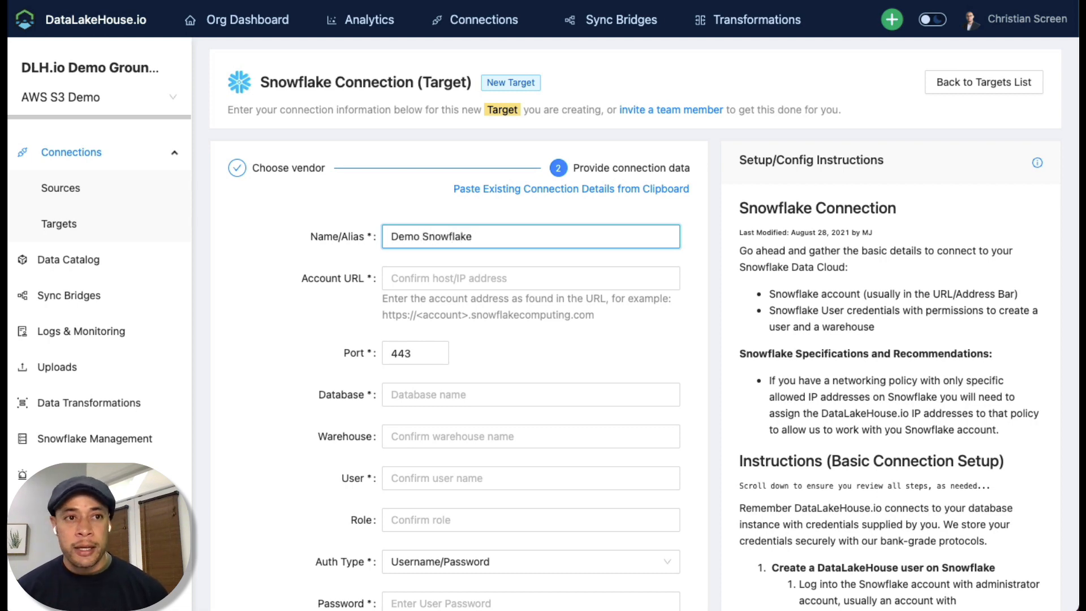
text( AWS S3)
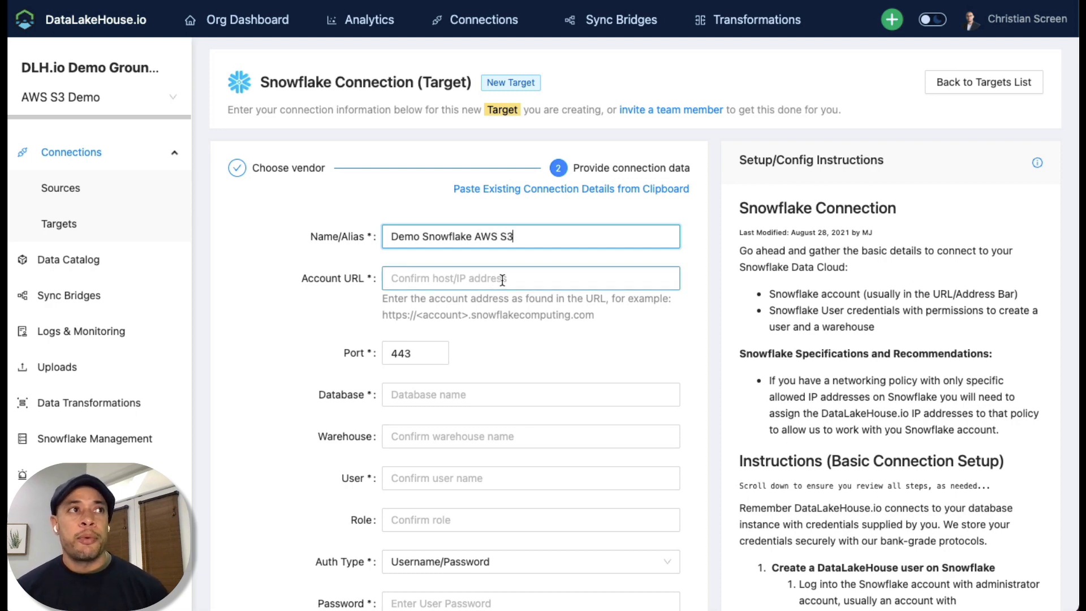
click(630, 282)
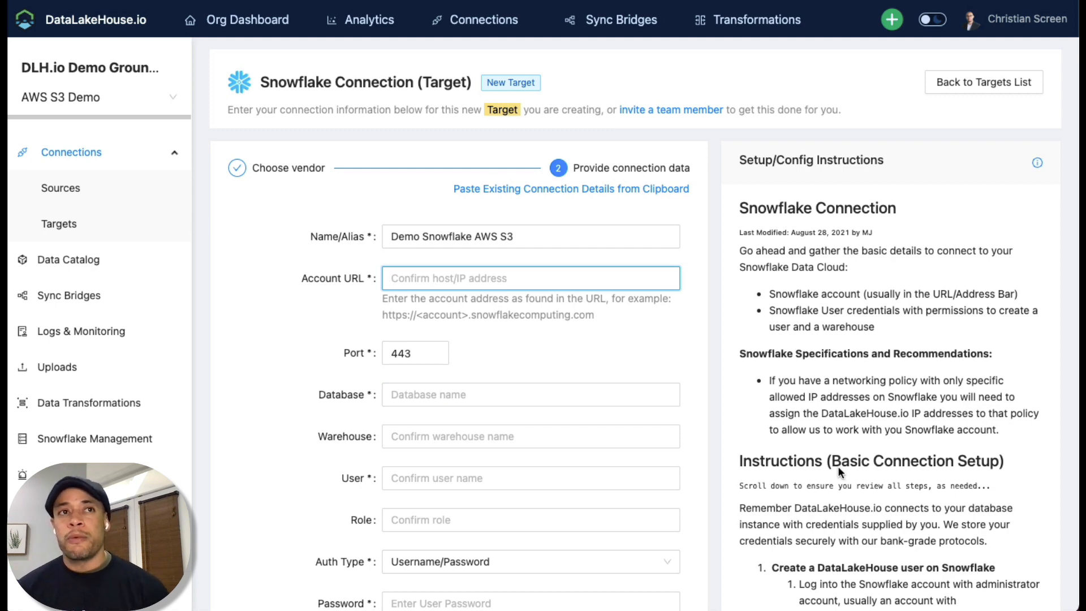
Step: Review the Snowflake setup instructions and the script for creating a DataLakeHouse.io user
scroll(840, 471, down, 2)
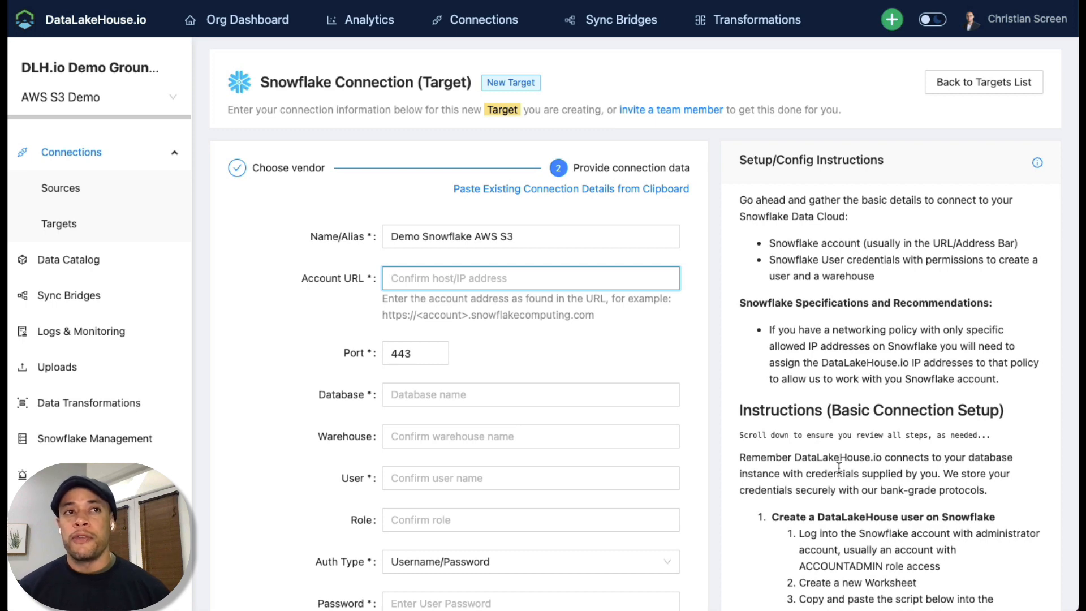
scroll(839, 466, down, 10)
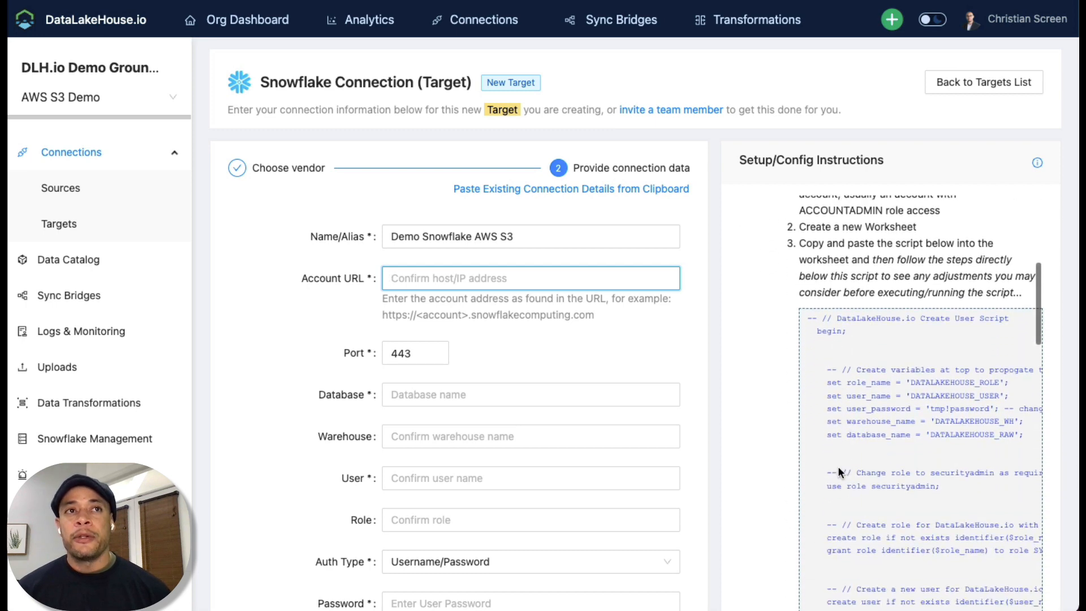
scroll(869, 475, down, 1)
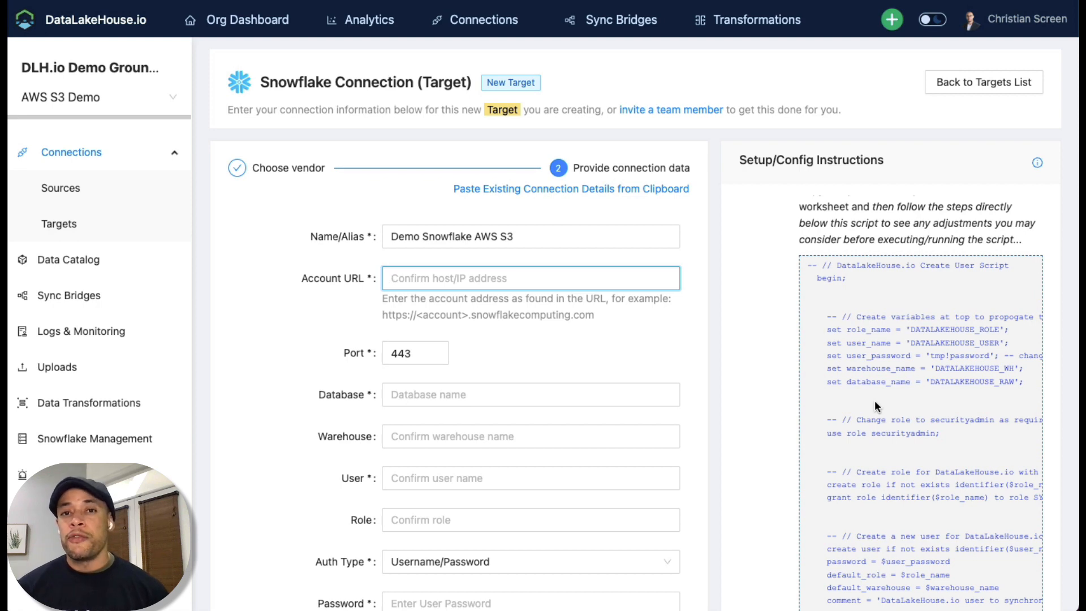
Step: Set the Snowflake target's database to DATALAKEHOUSE_RAW and warehouse to DATALAKEHOUSE_WH, copied from the create user script
click(999, 383)
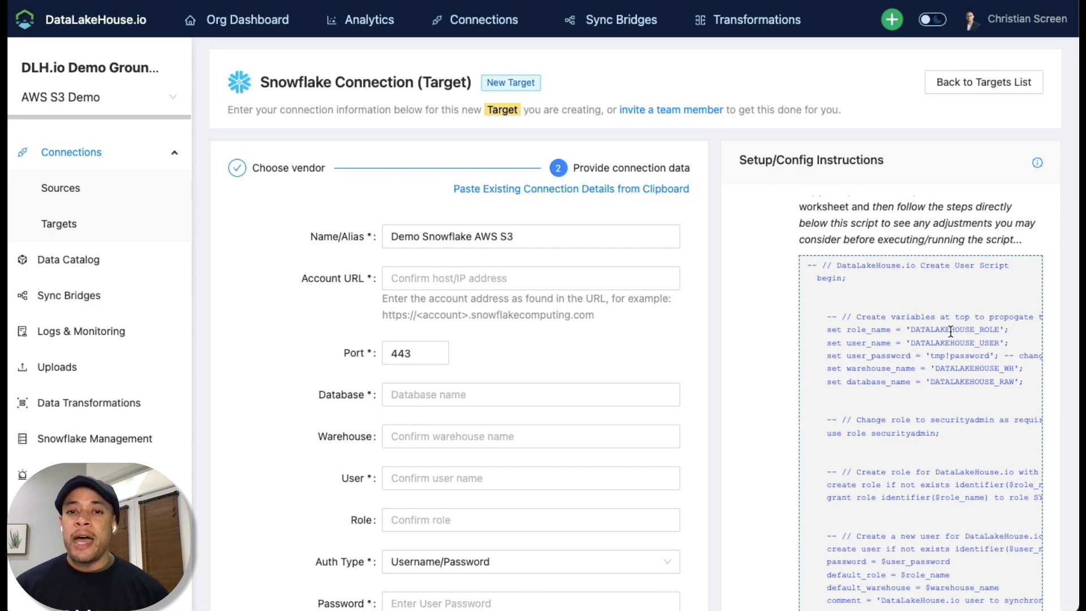
double_click(962, 381)
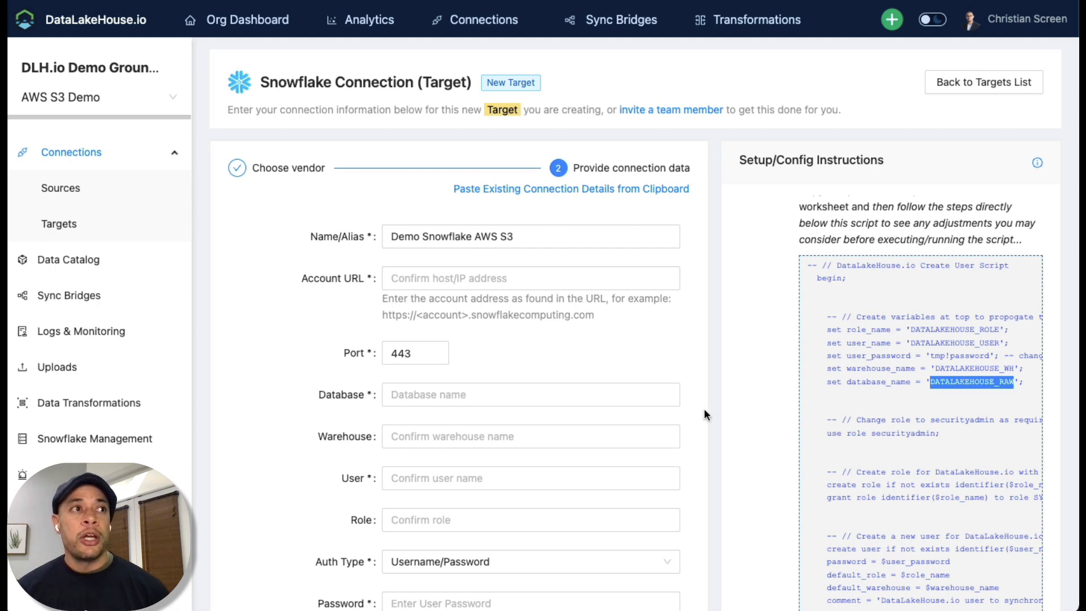
scroll(719, 419, down, 1)
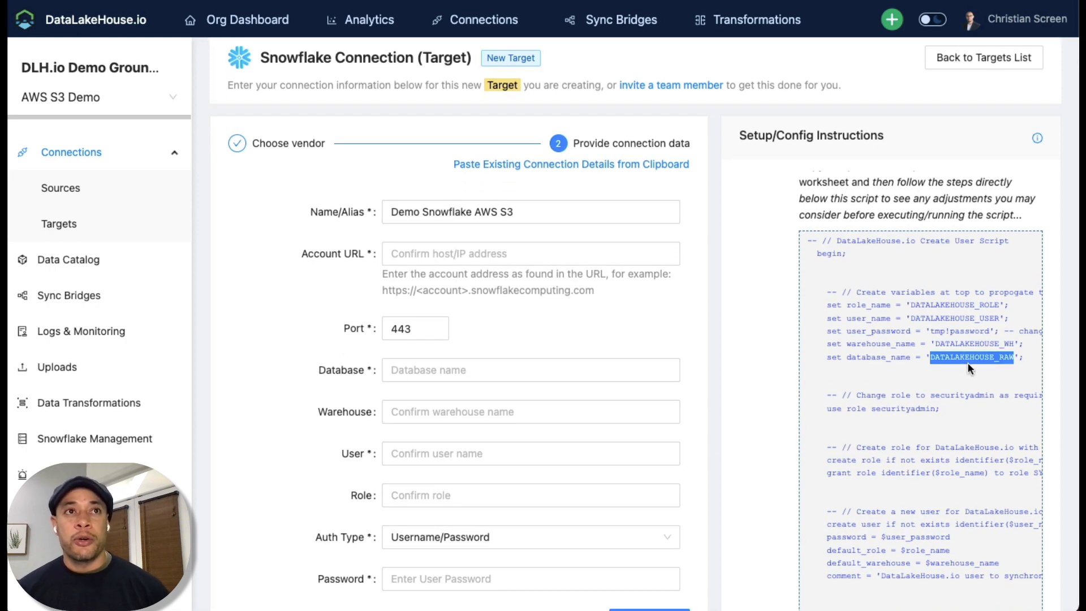
click(481, 371)
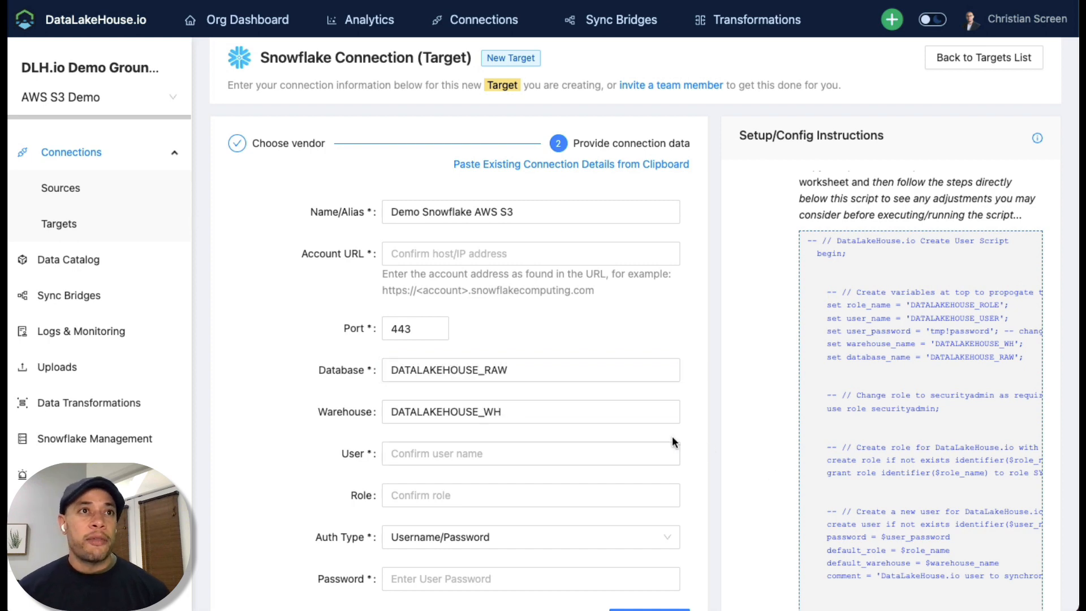
Step: Set the Snowflake target's user to DATALAKEHOUSE_USER and role to DATALAKEHOUSE_ROLE, using the names from the create user script
click(653, 406)
key(Tab)
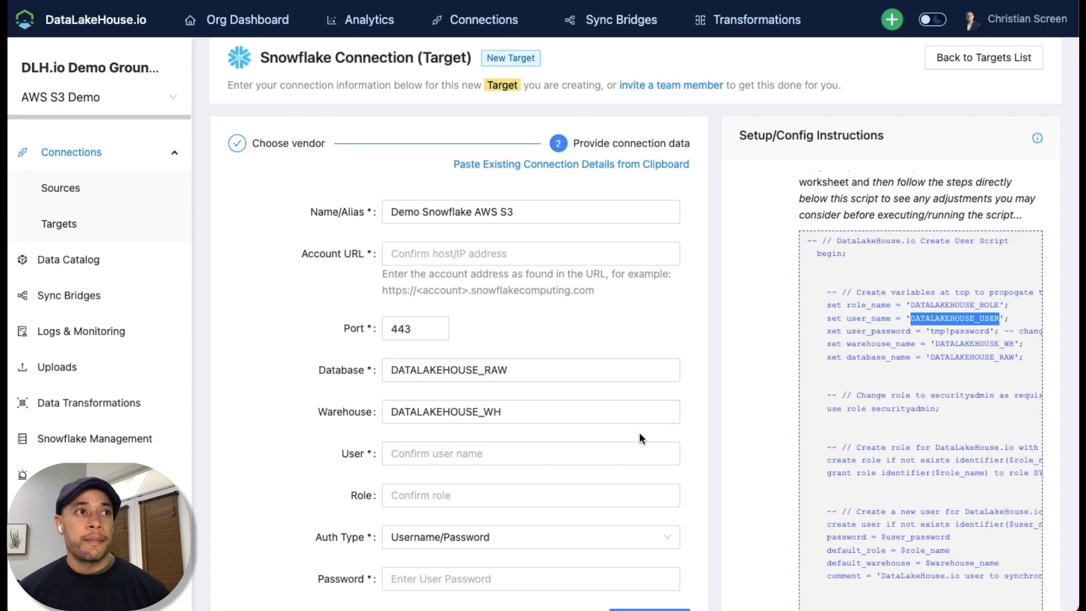
text(DATALAKEHOUSE_USER)
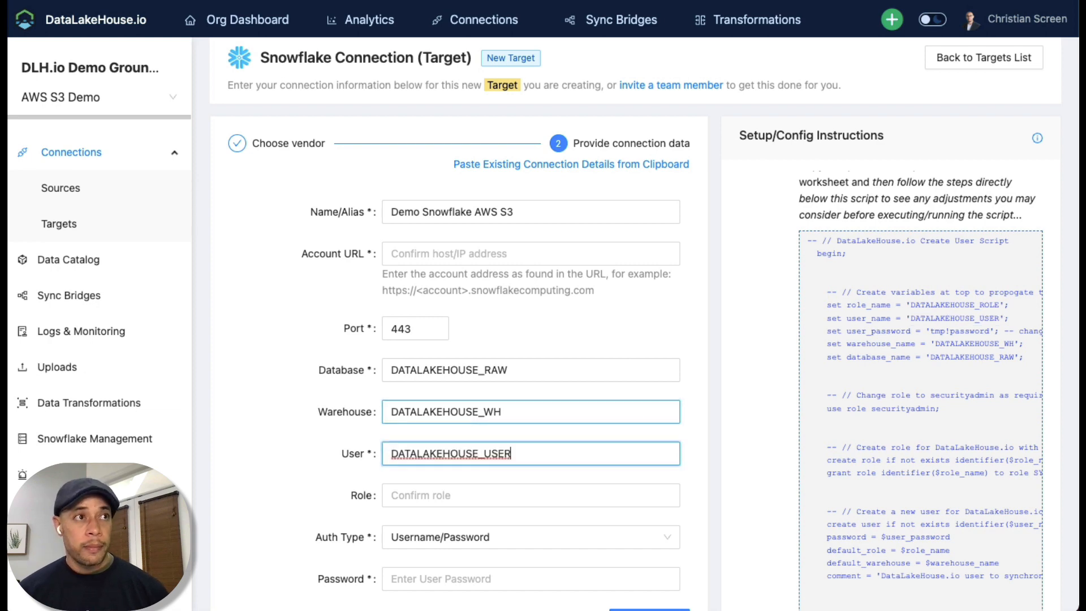
key(Tab)
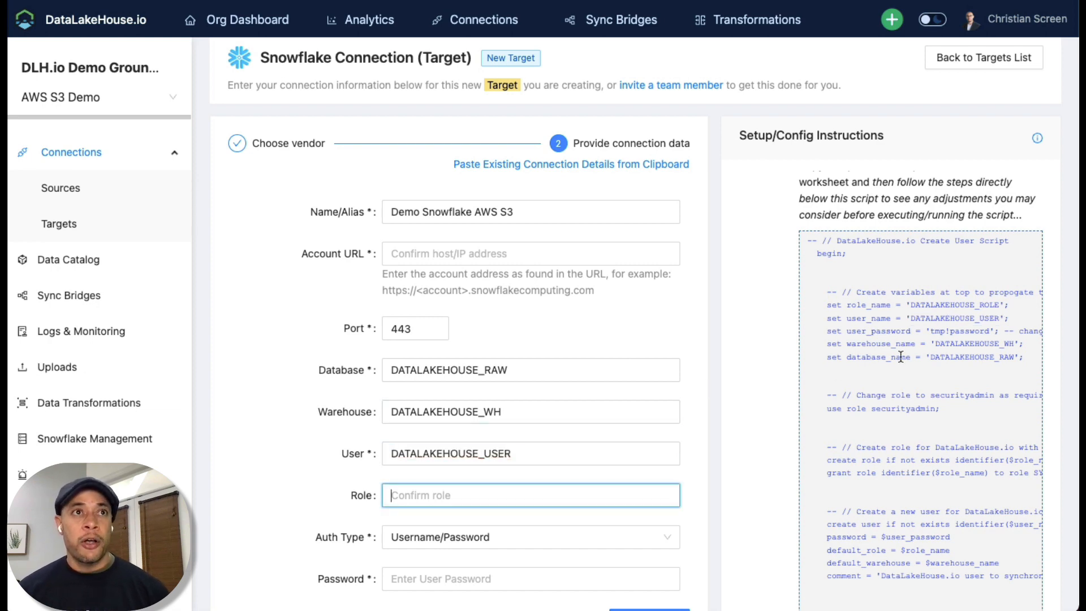
double_click(955, 305)
key(ctrl+c)
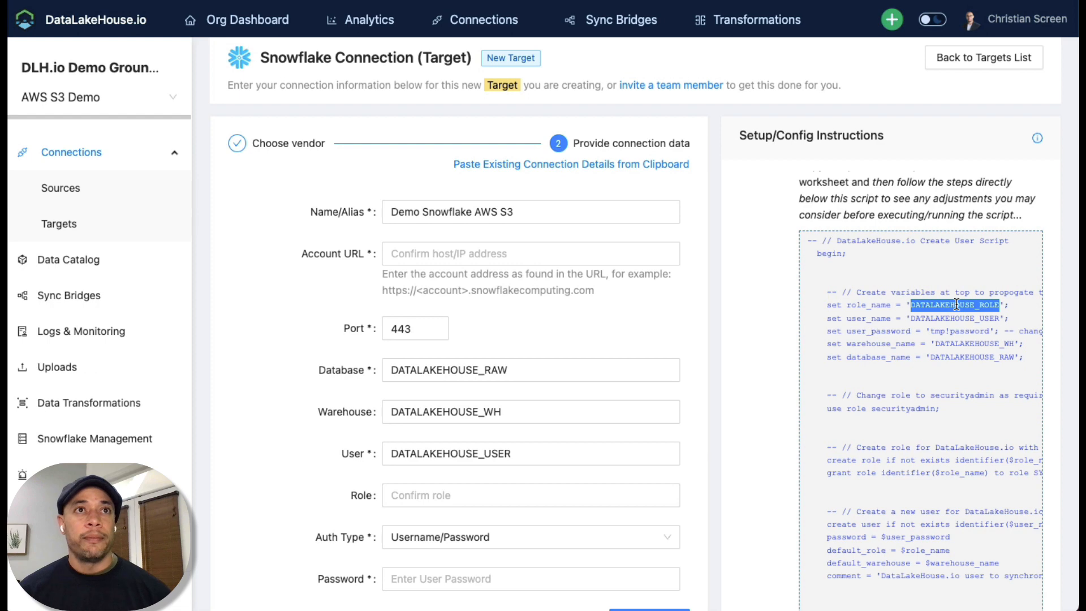
click(659, 449)
key(Tab)
key(ctrl+v)
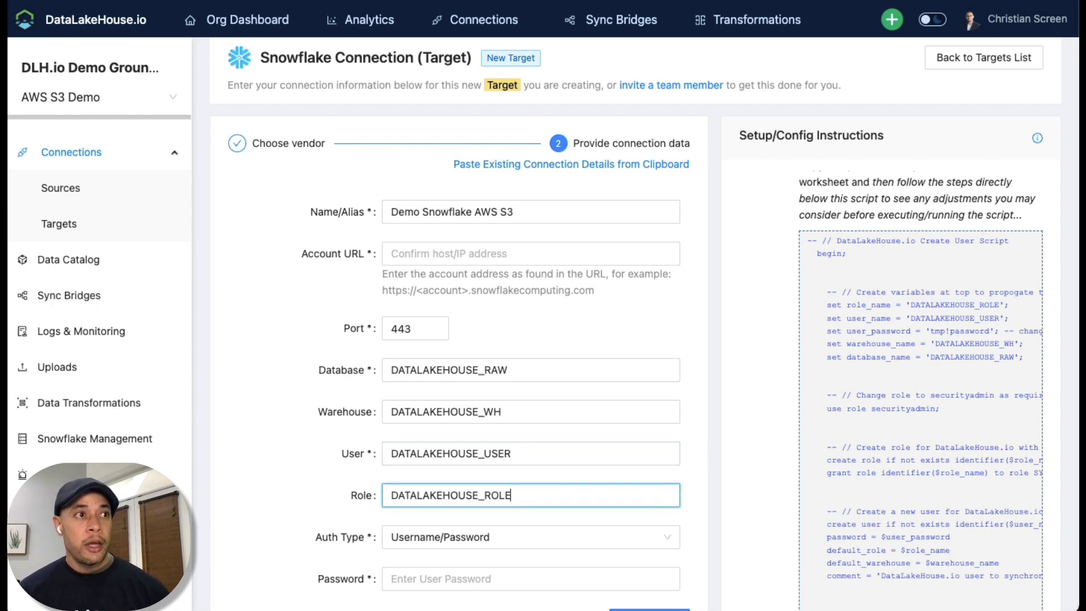
Step: Look at the authentication types offered for the Snowflake target connection without changing the selection
scroll(718, 443, down, 1)
scroll(718, 444, down, 1)
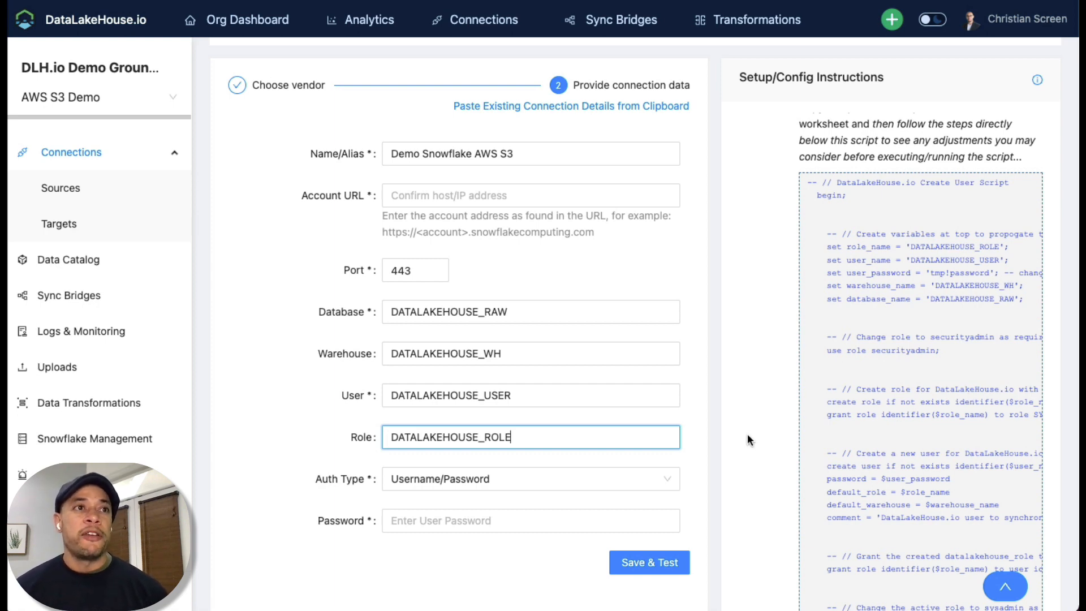
click(742, 456)
click(678, 480)
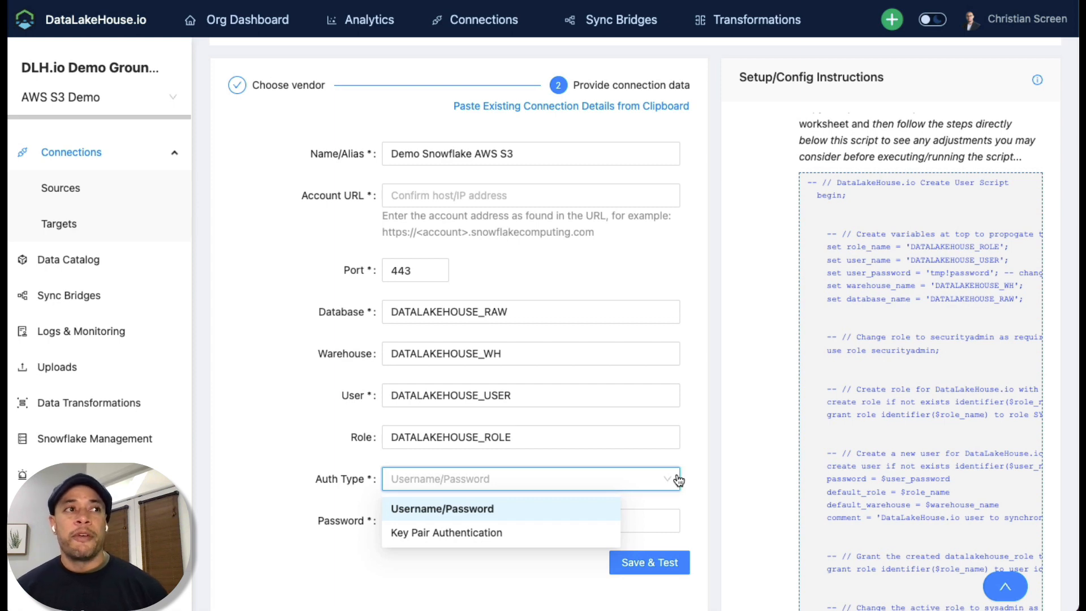
click(763, 408)
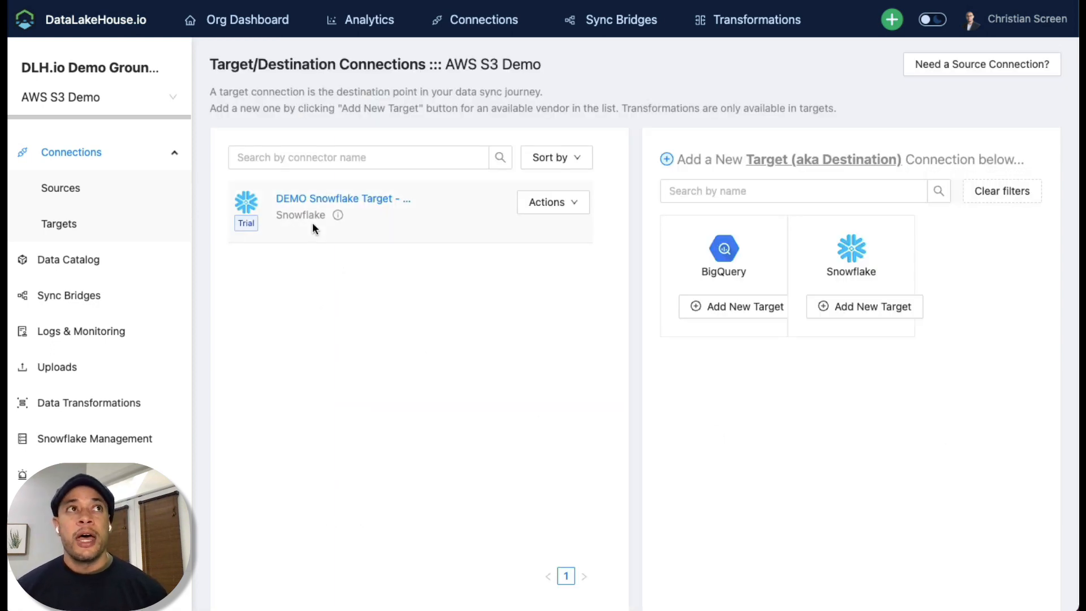
Step: Start creating a new sync bridge and name it AWS S3 to Snowflake
click(634, 21)
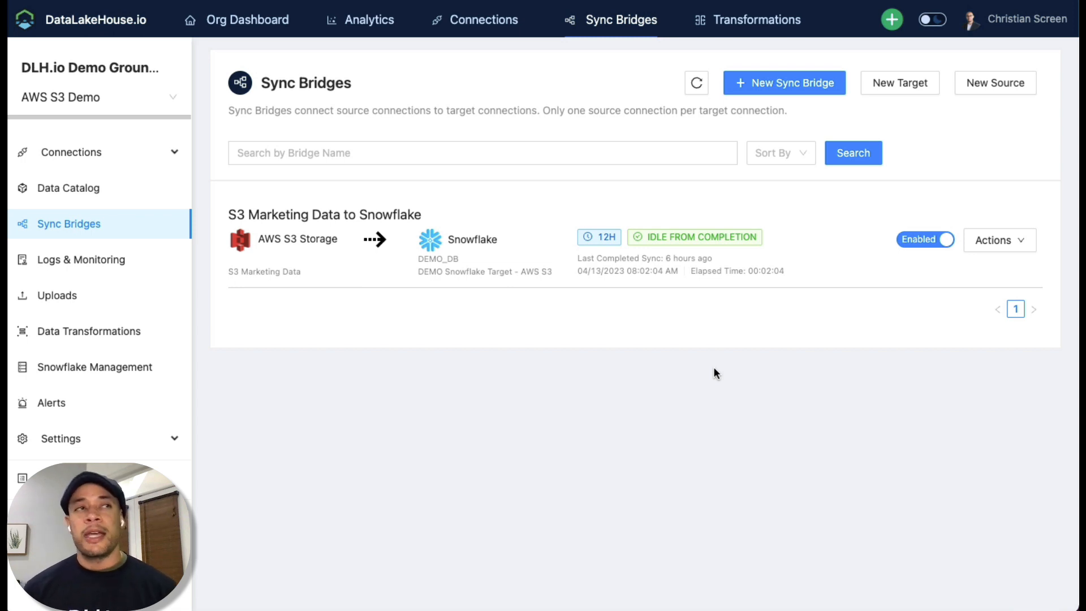
click(798, 94)
click(498, 207)
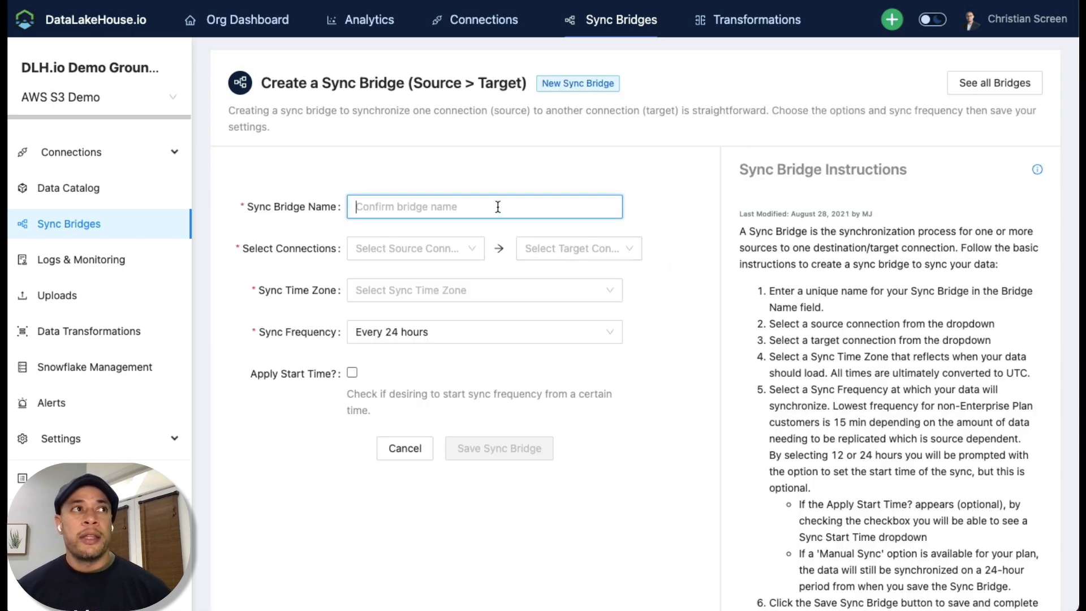
text(A)
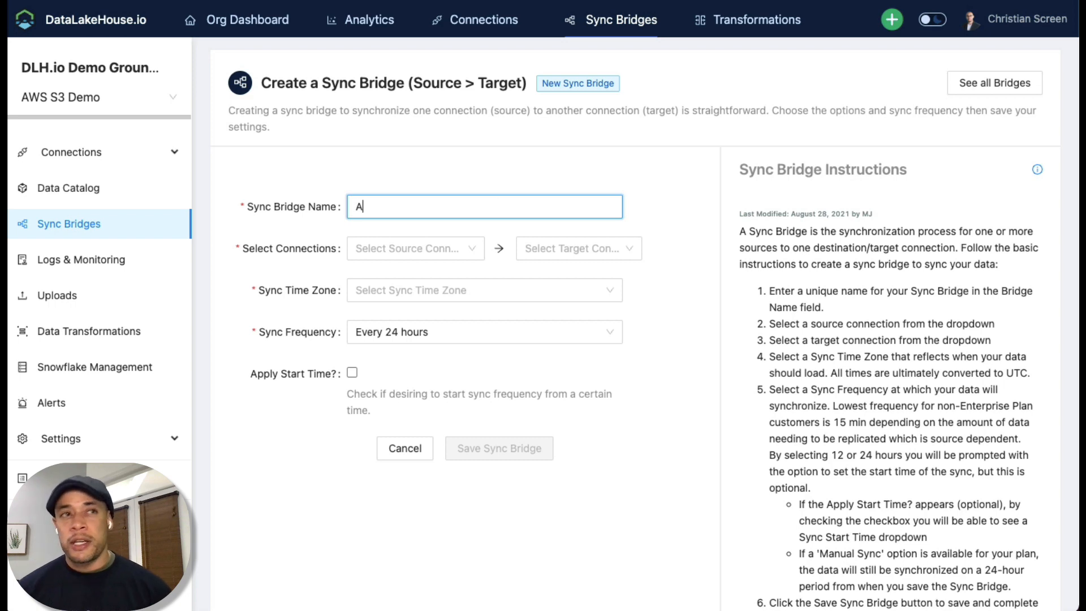
text(WS S)
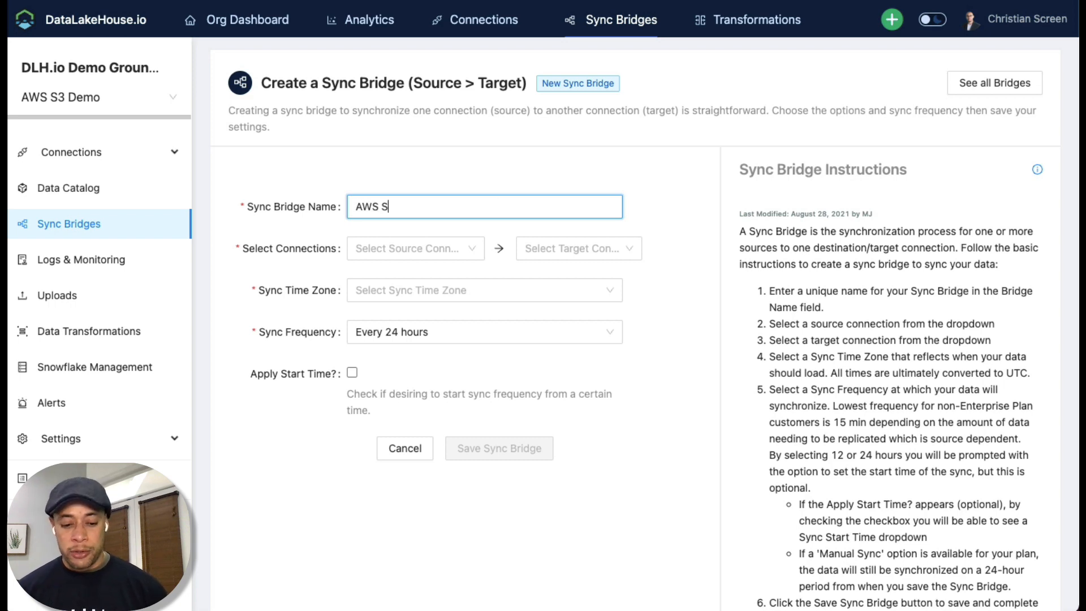
text(3 to Snowflake)
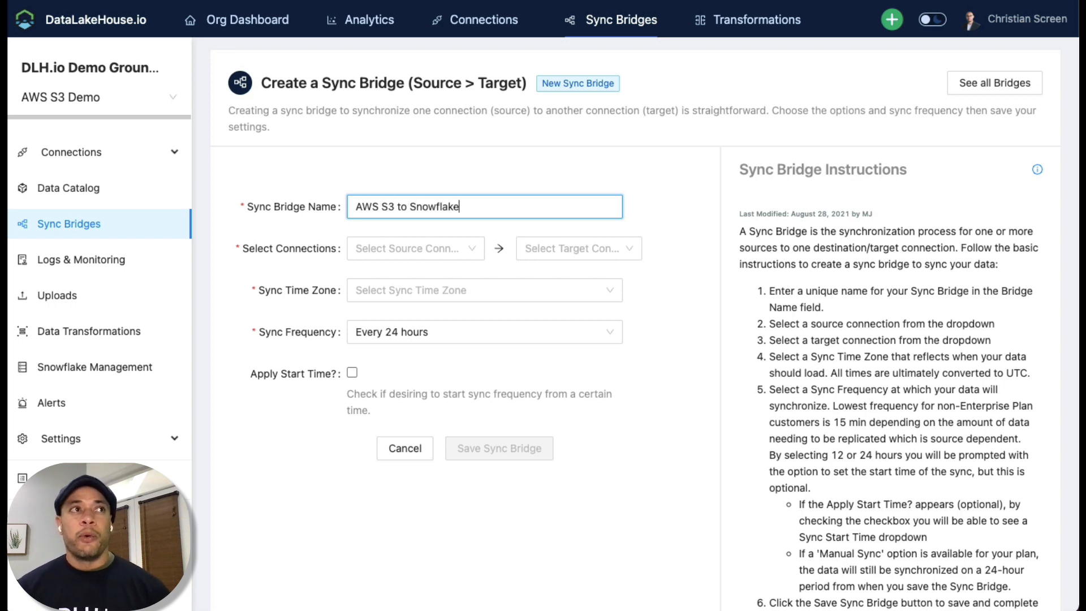
Step: Connect source S3 Marketing Data to target DEMO Snowflake Target - AWS S3 and set the sync time zone to America/New York (GMT-5:00)
key(Tab)
click(515, 283)
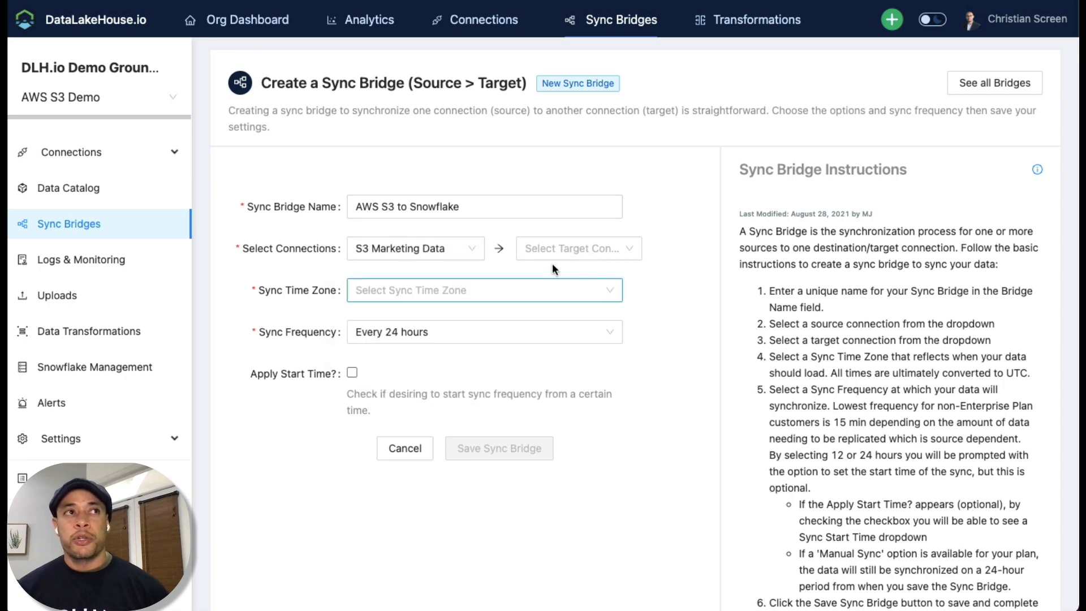
click(561, 256)
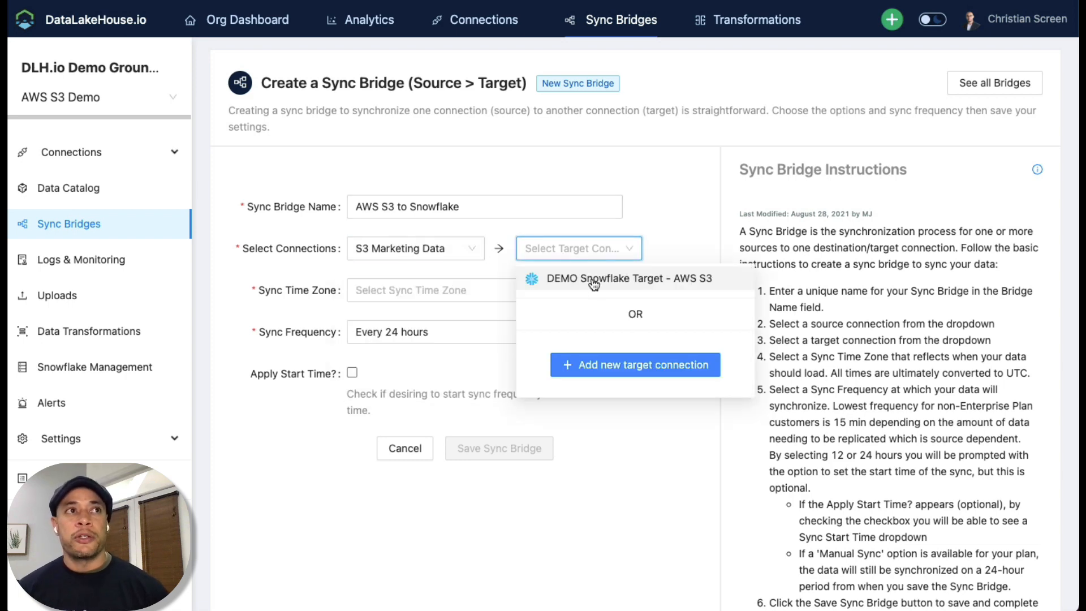
click(593, 284)
click(553, 288)
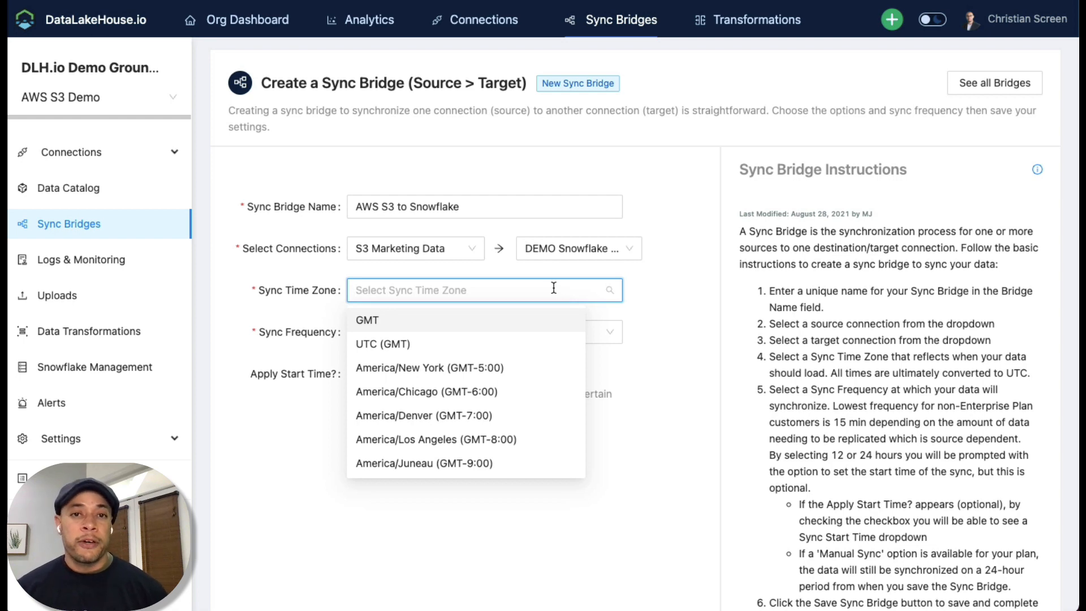
click(459, 369)
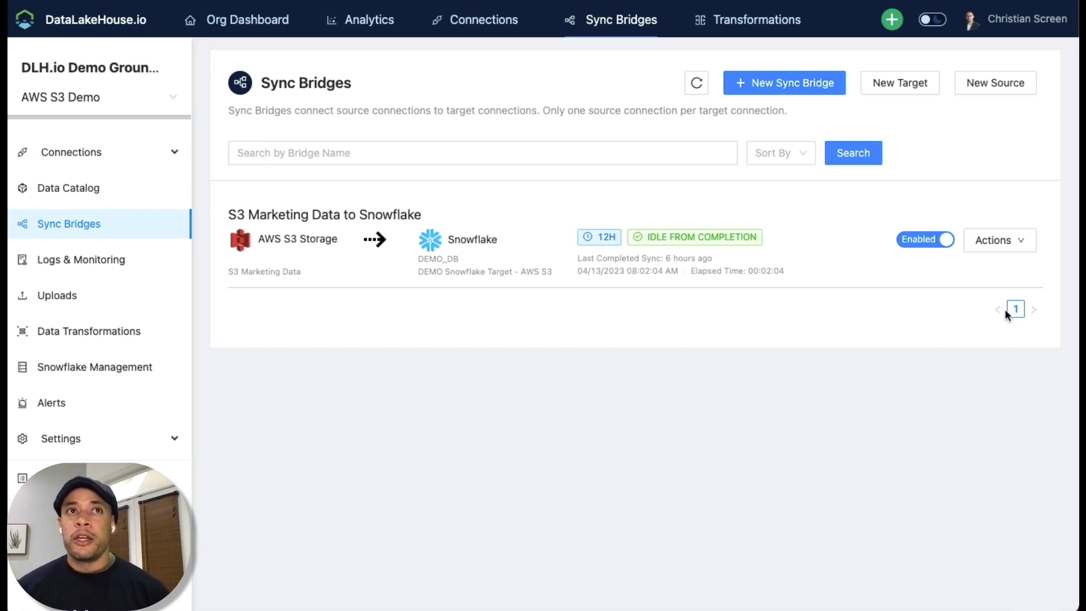
Step: Run the S3 Marketing Data to Snowflake sync bridge right now and confirm the manual start
click(1020, 247)
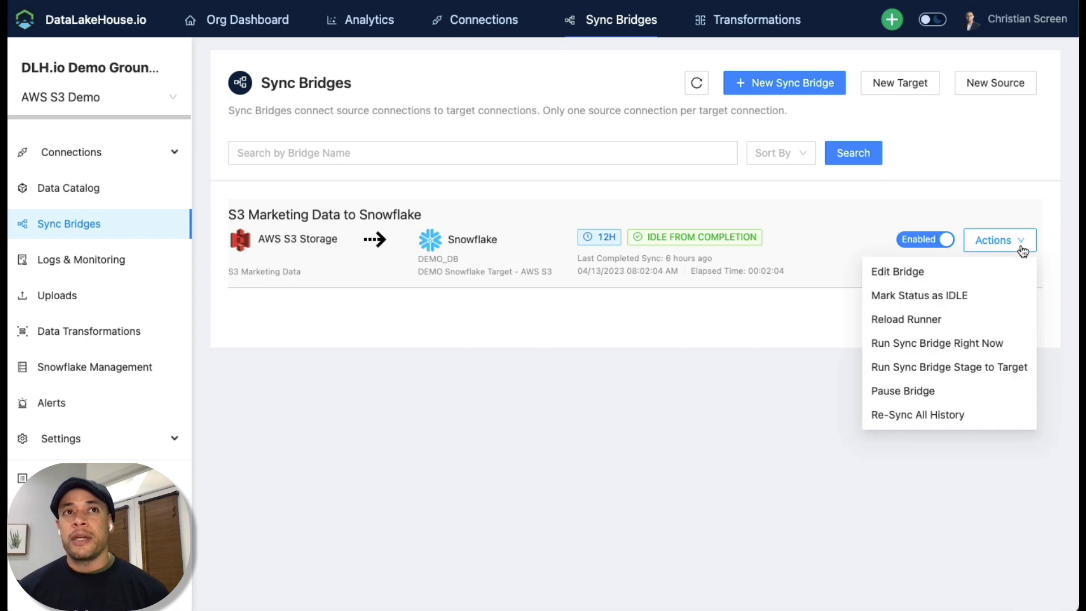
click(993, 345)
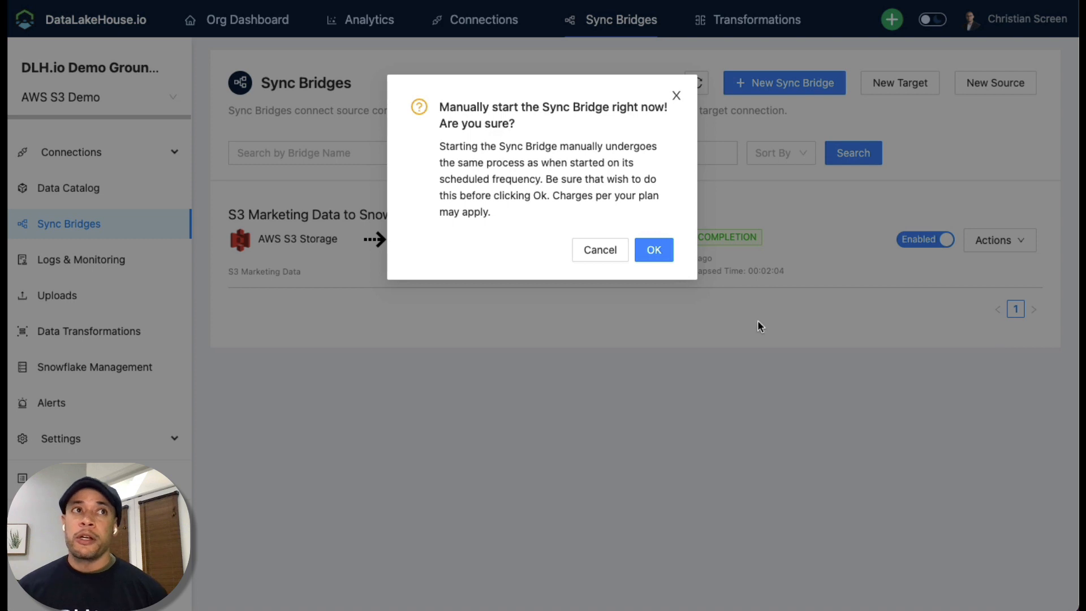
click(654, 249)
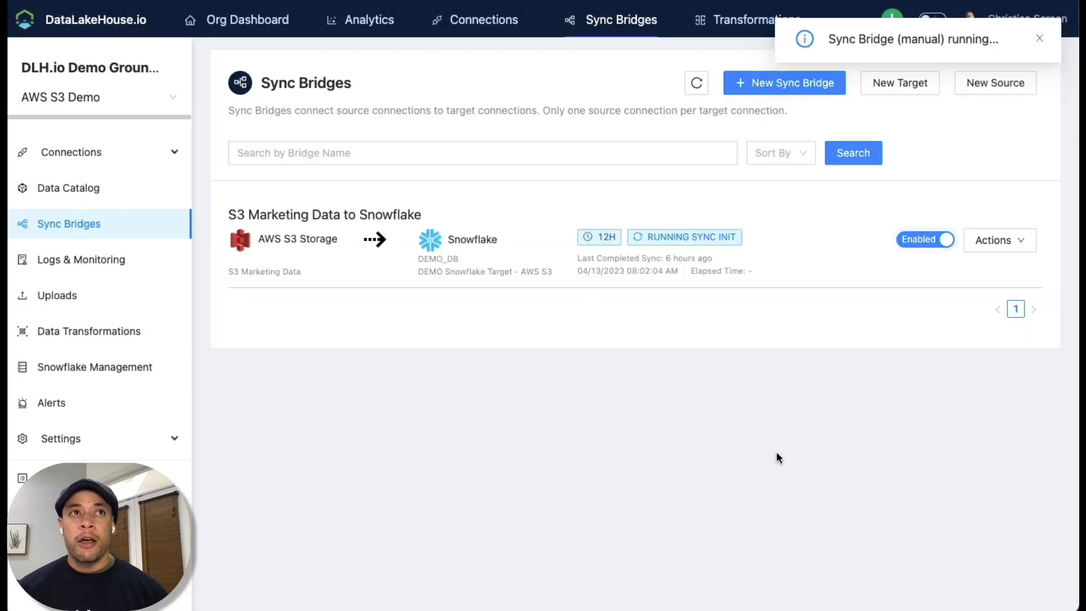